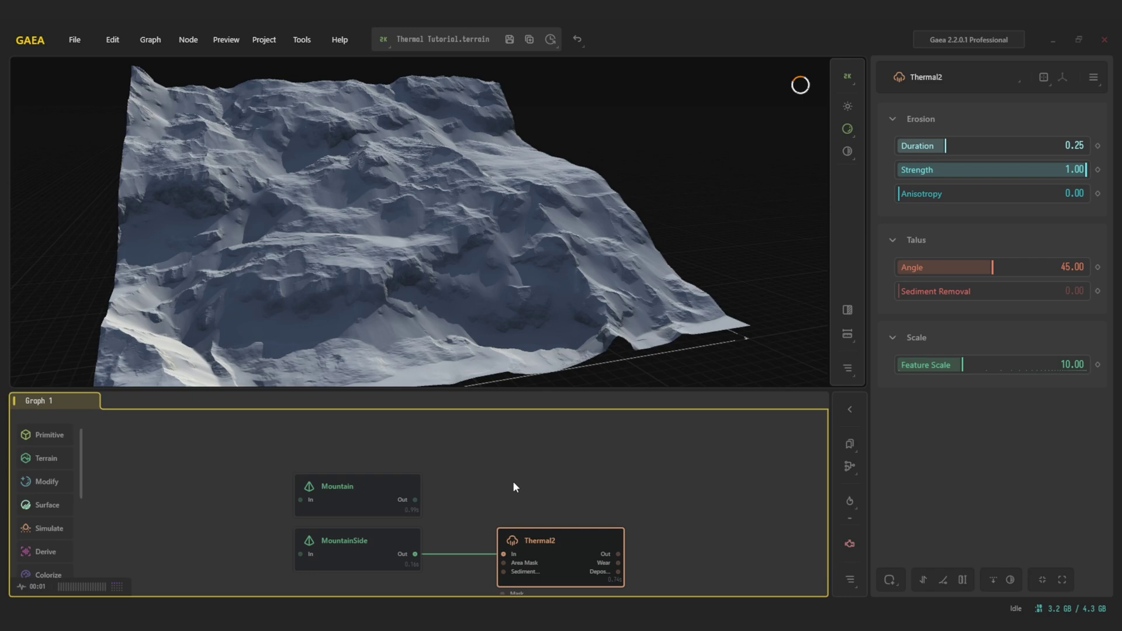
Add a second Thermal2 node to the graph and place it above the existing Thermal2 node
key(t)
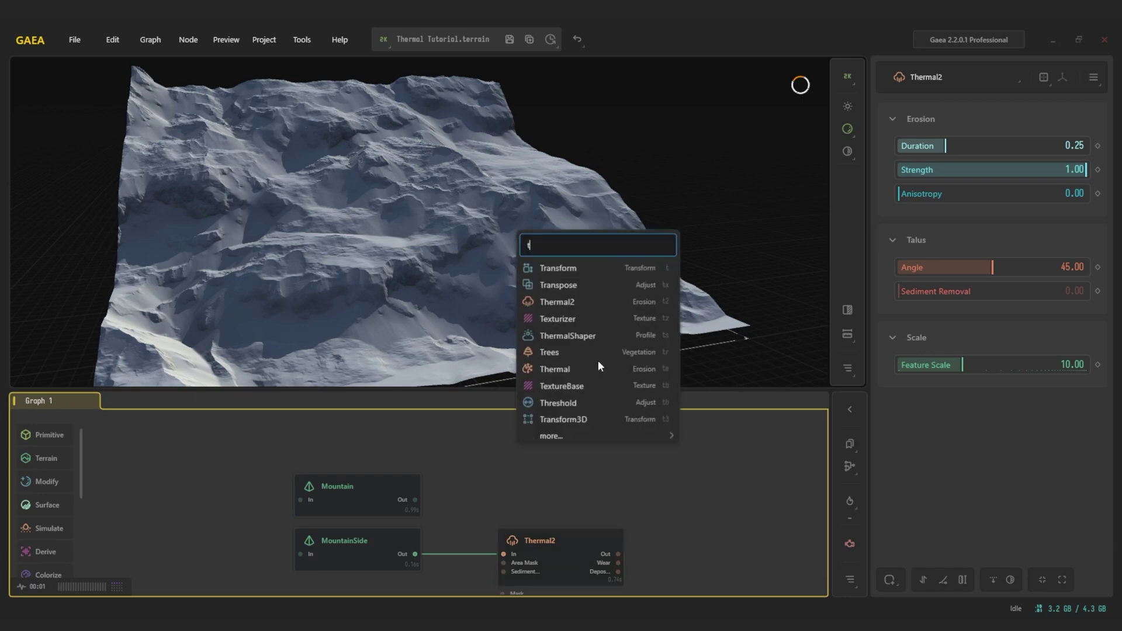
click(569, 300)
drag(588, 472, 573, 481)
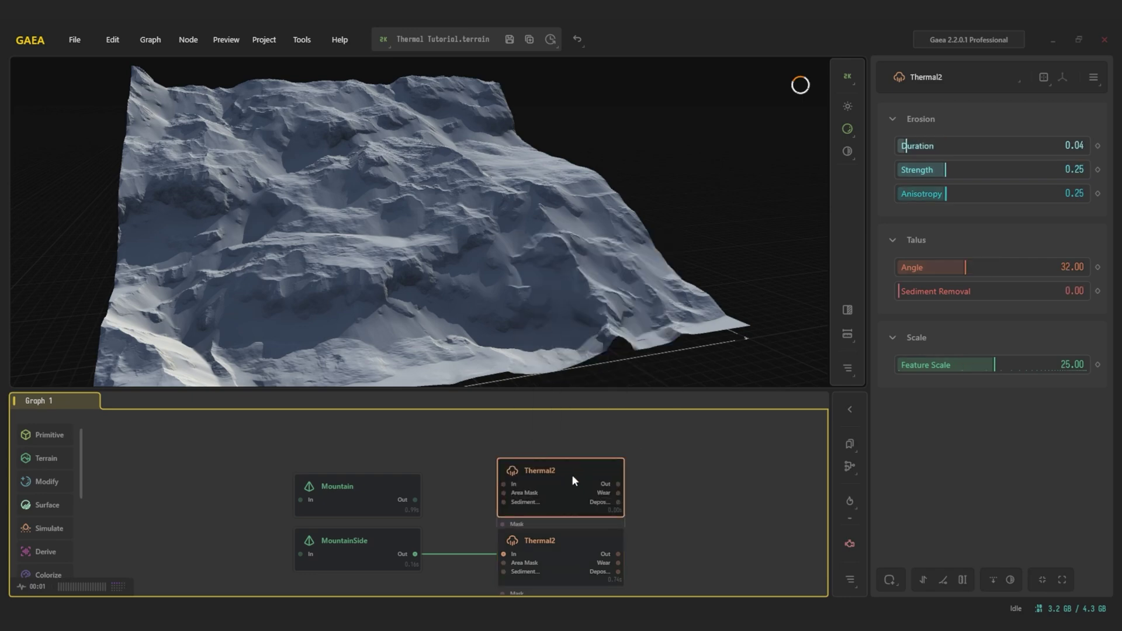
Connect MountainSide's output to the new Thermal2 node's main input and inspect the resulting terrain
click(417, 544)
drag(424, 249, 465, 254)
scroll(466, 253, up, 1)
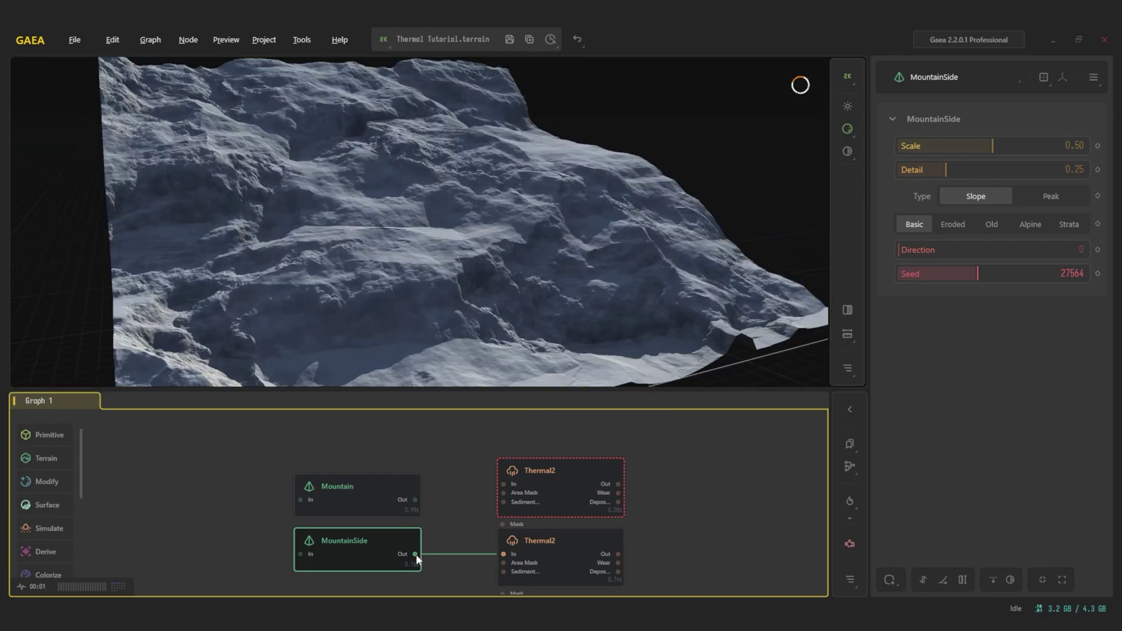
drag(415, 554, 502, 485)
click(542, 488)
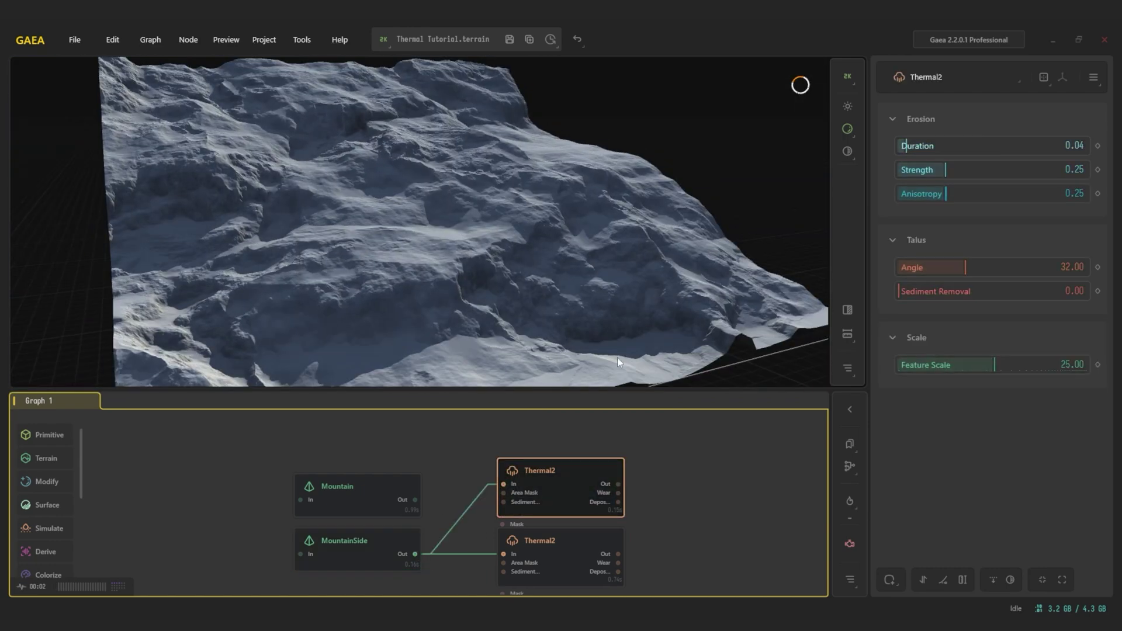
drag(491, 219, 671, 158)
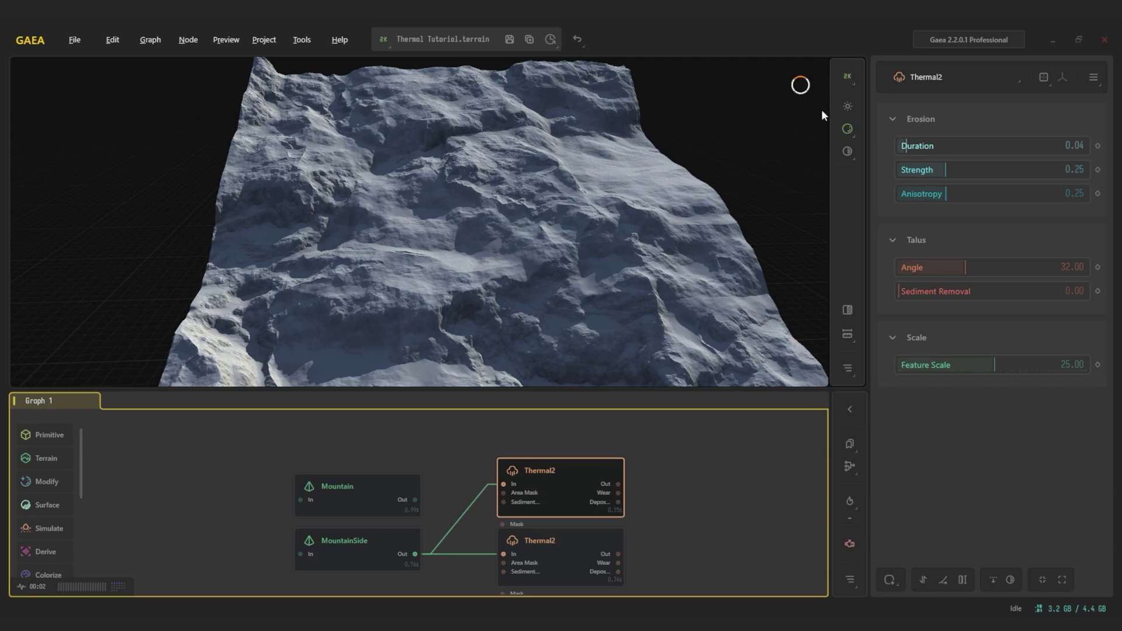
On the new Thermal2 node, set Duration to 0.51, Strength to 1.00 and Sediment Removal to 1.00
click(993, 145)
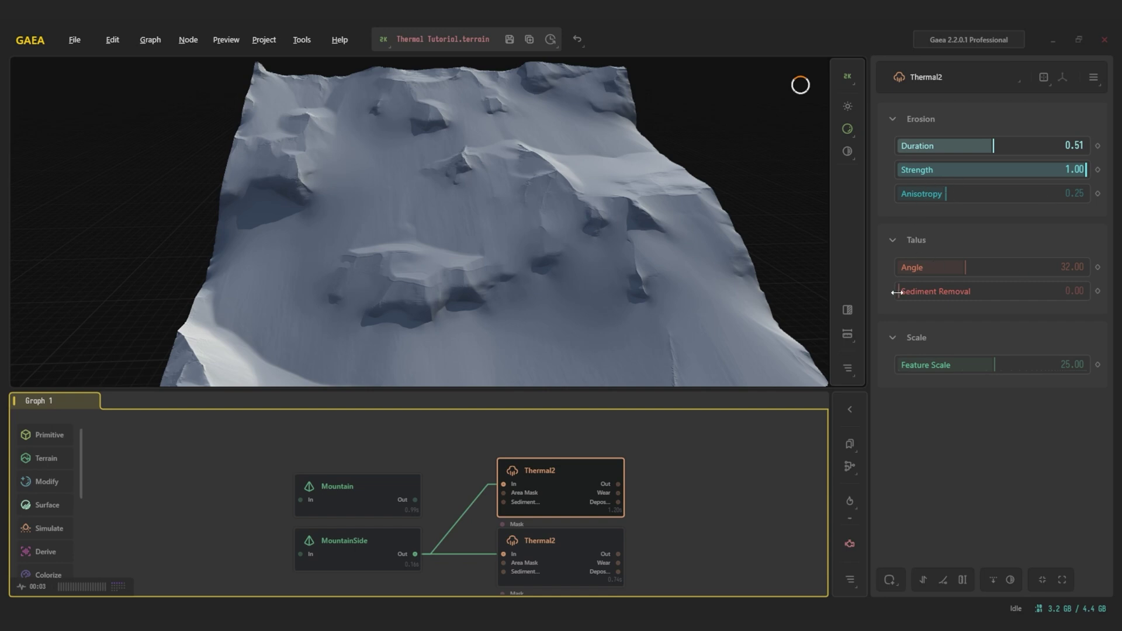
drag(897, 293, 1087, 291)
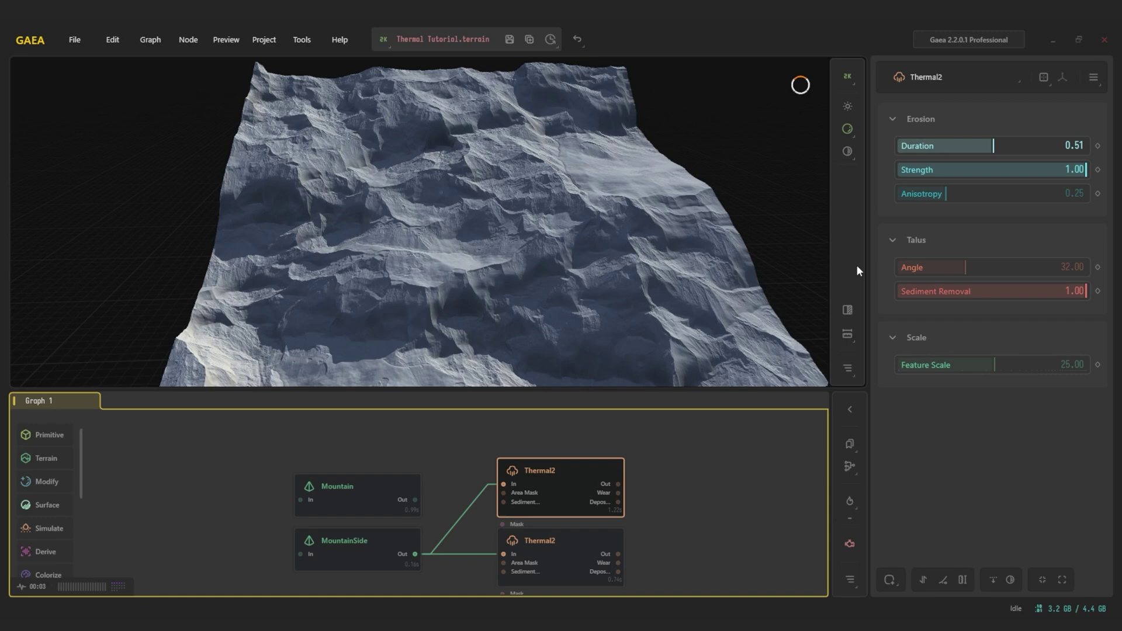
Set the new Thermal2 node's Anisotropy to 0.00 and compare the eroded terrain with the plain MountainSide
drag(945, 193, 825, 195)
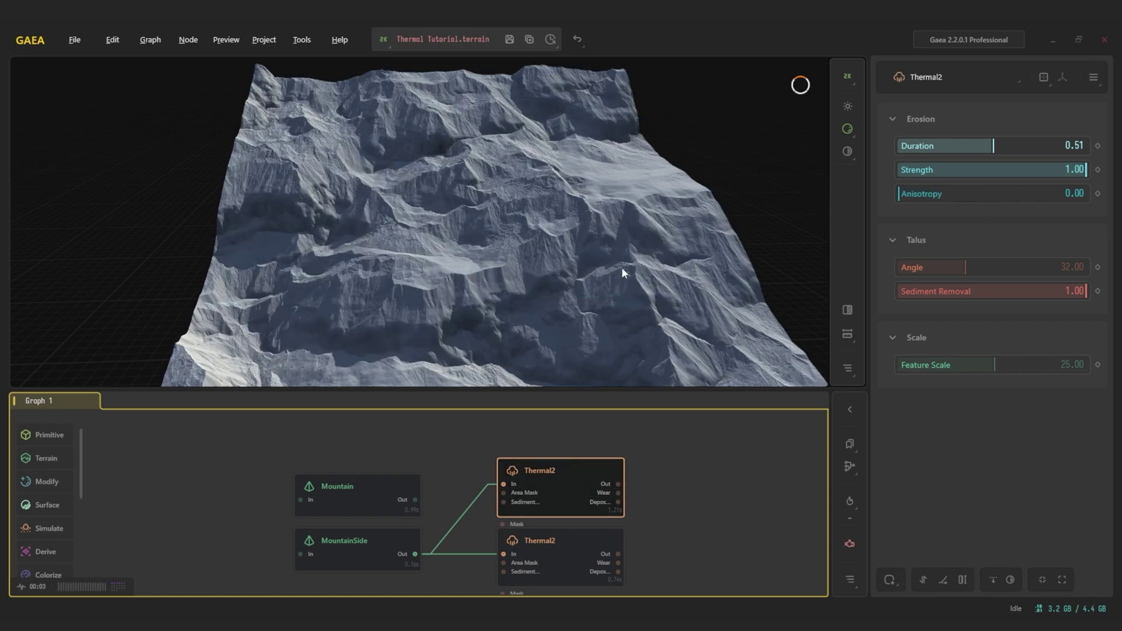
mouse_move(622, 269)
mouse_down()
mouse_move(637, 237)
mouse_move(628, 254)
mouse_up()
scroll(637, 237, up, 3)
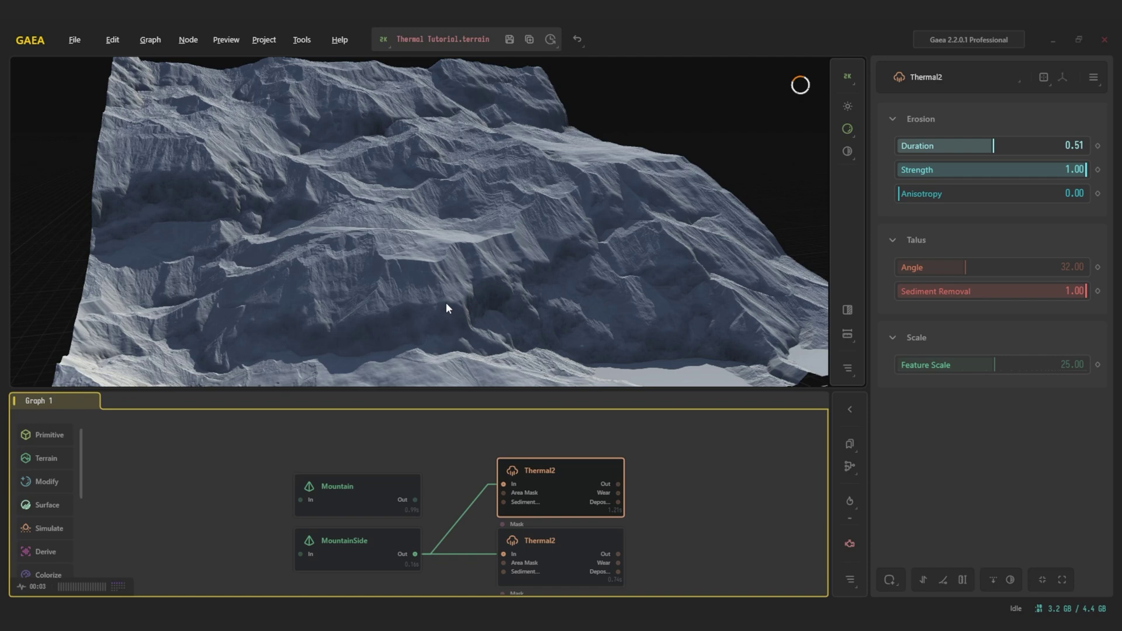
click(369, 535)
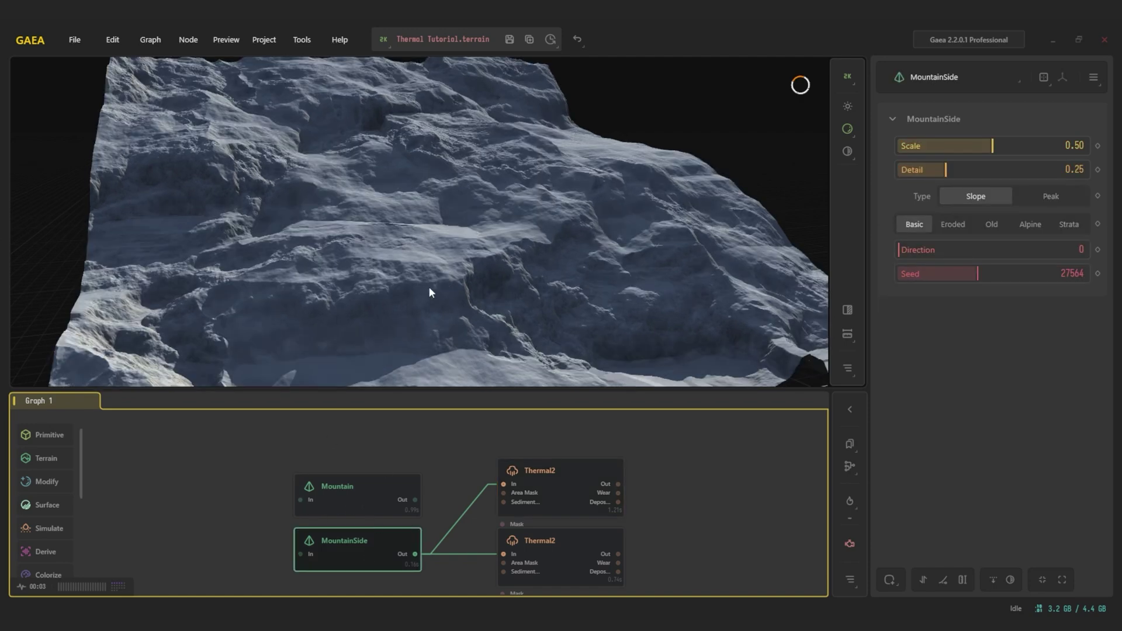
click(556, 484)
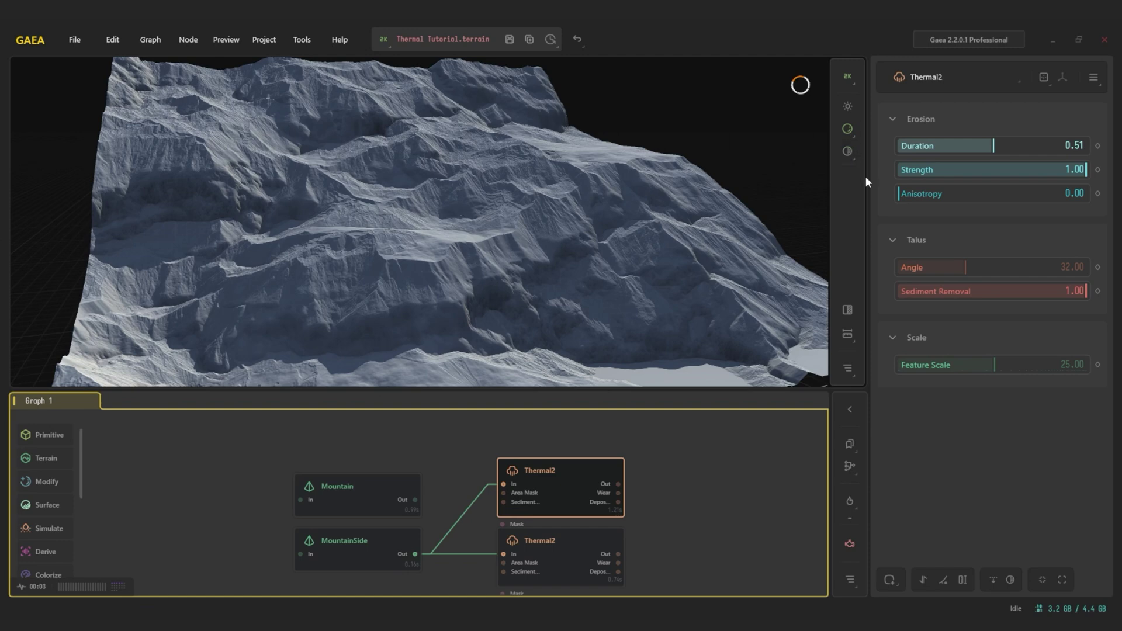
Try the Thermal2 Anisotropy at 1.00, reduce it to 0.10 and inspect the slopes
drag(899, 193, 1087, 193)
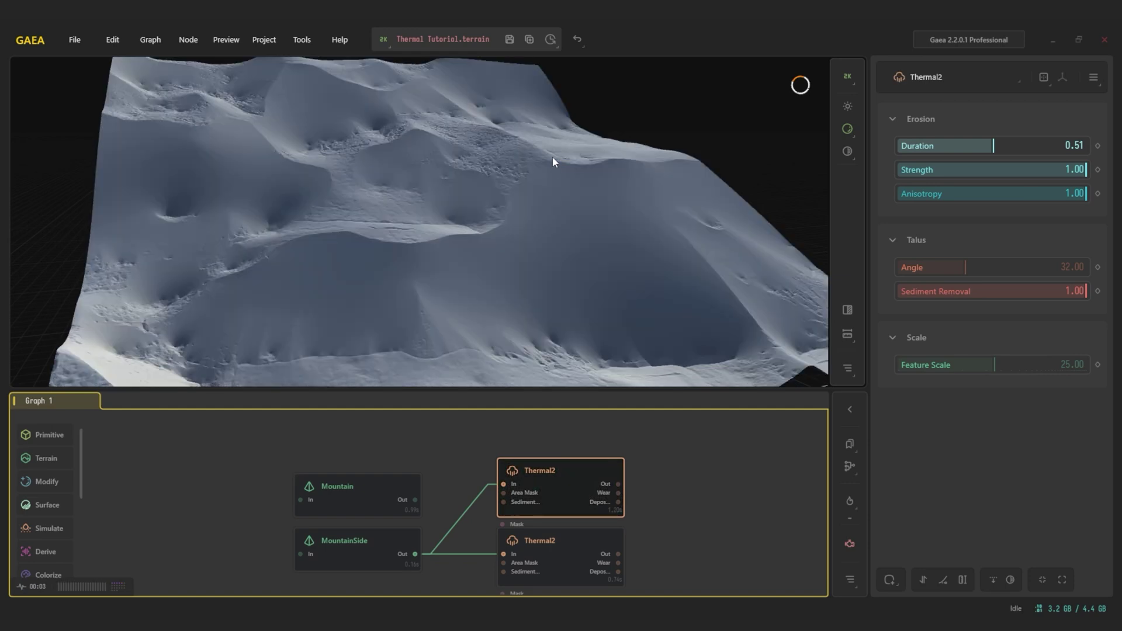
drag(556, 191, 455, 197)
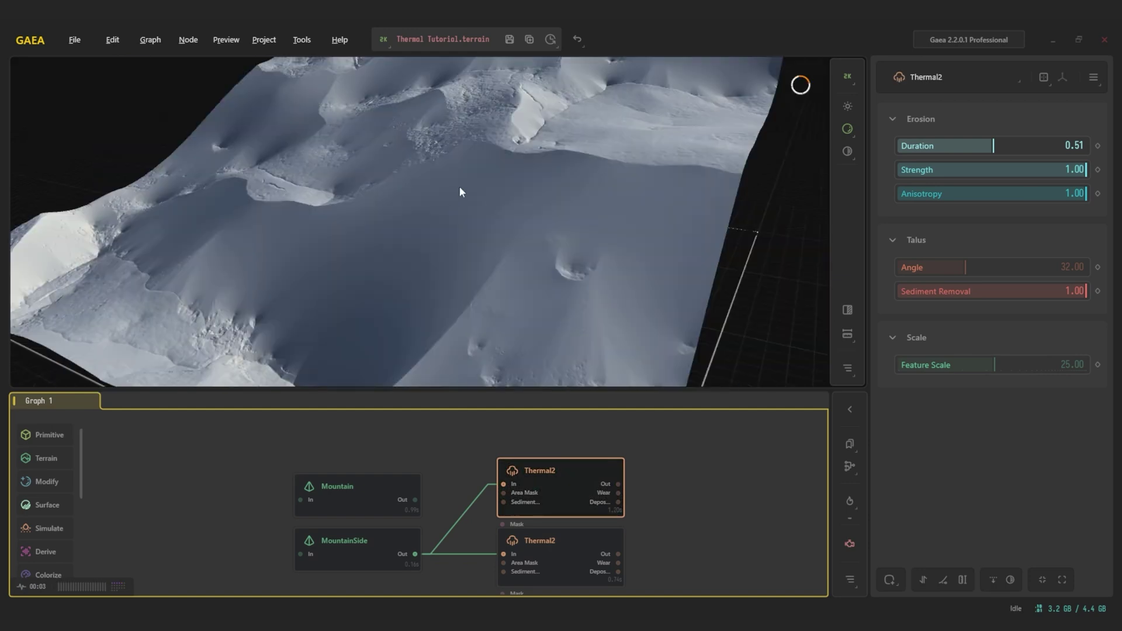
drag(476, 181, 518, 152)
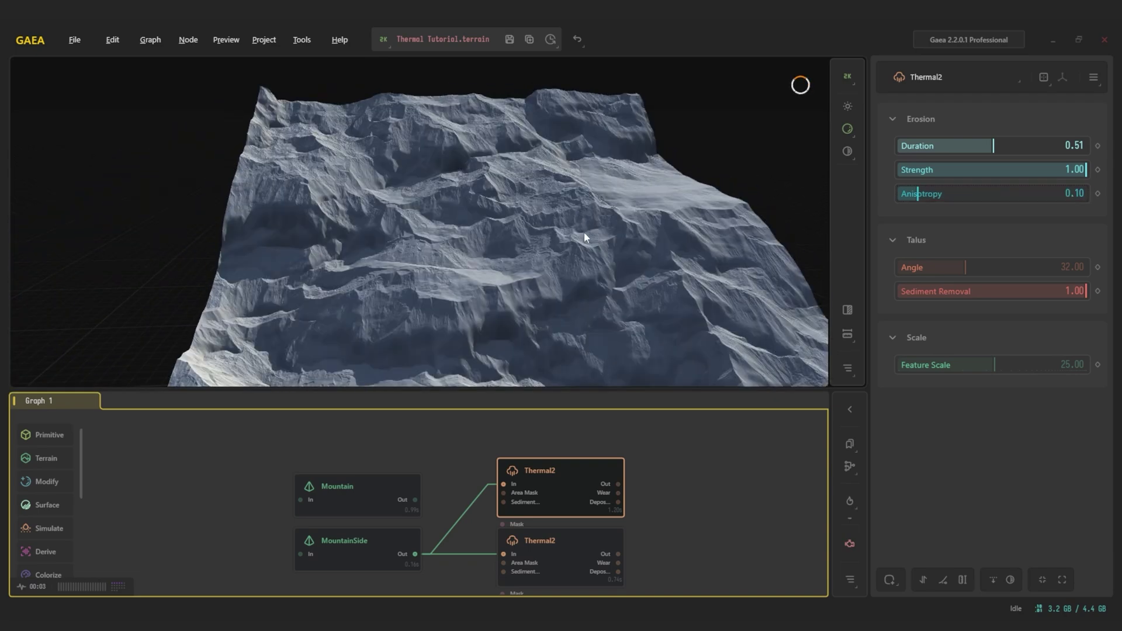
mouse_move(585, 232)
mouse_down()
mouse_move(580, 243)
mouse_move(598, 222)
mouse_move(638, 218)
mouse_move(587, 225)
mouse_up()
scroll(577, 233, down, 5)
scroll(577, 233, up, 6)
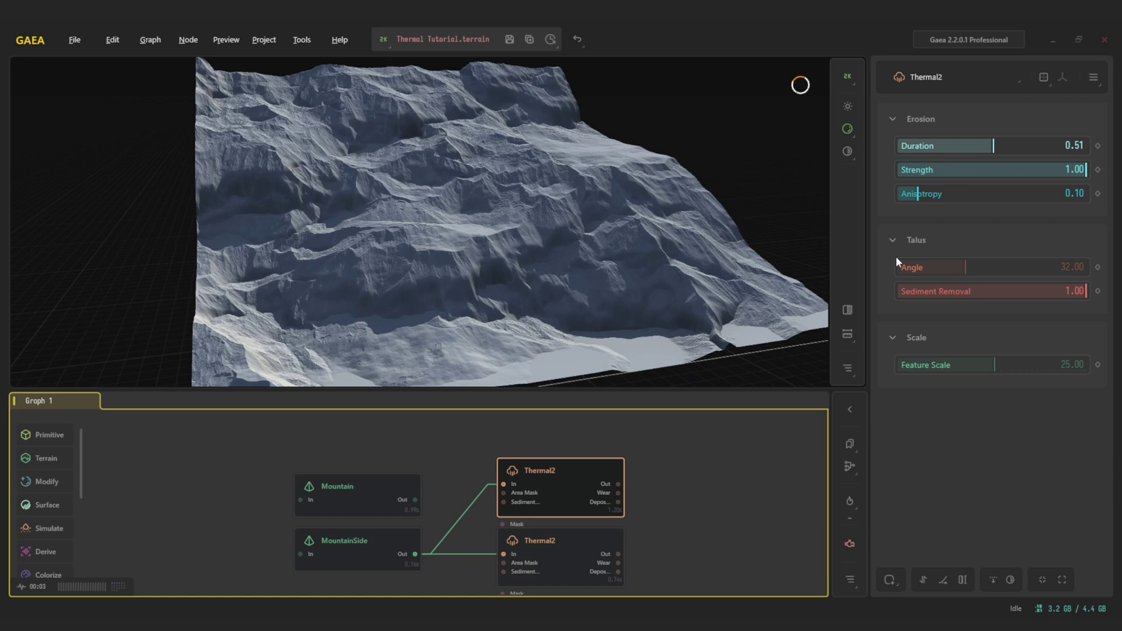
Lower the Thermal2 node's Sediment Removal to 0.00 and inspect the deposits on the slope
drag(1084, 291, 730, 261)
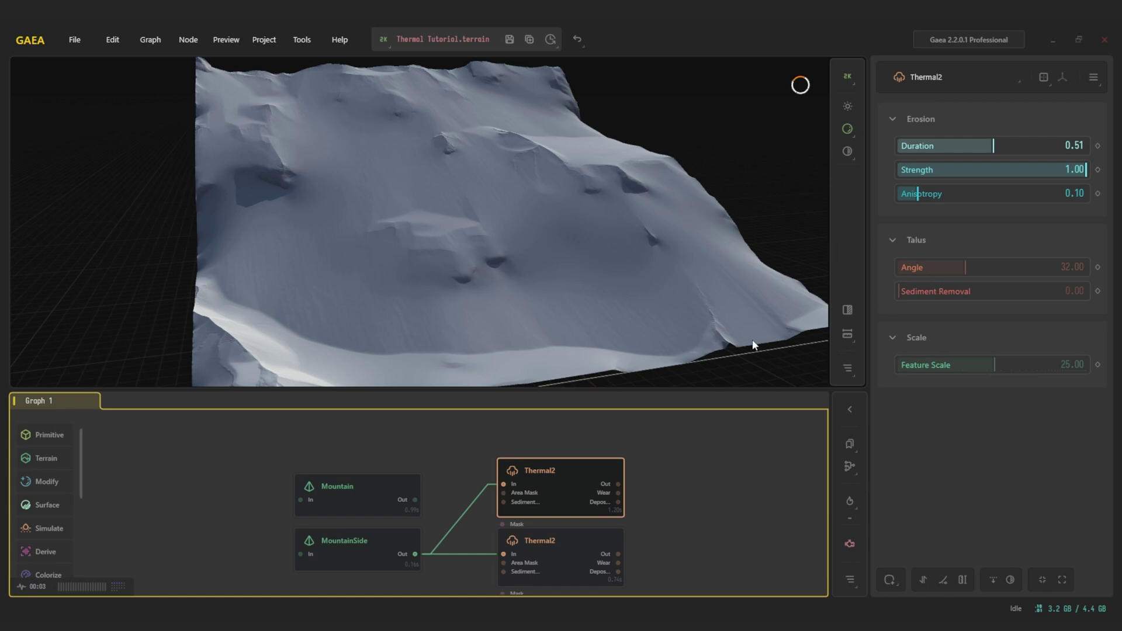
scroll(453, 538, down, 5)
middle_drag(649, 549, 448, 167)
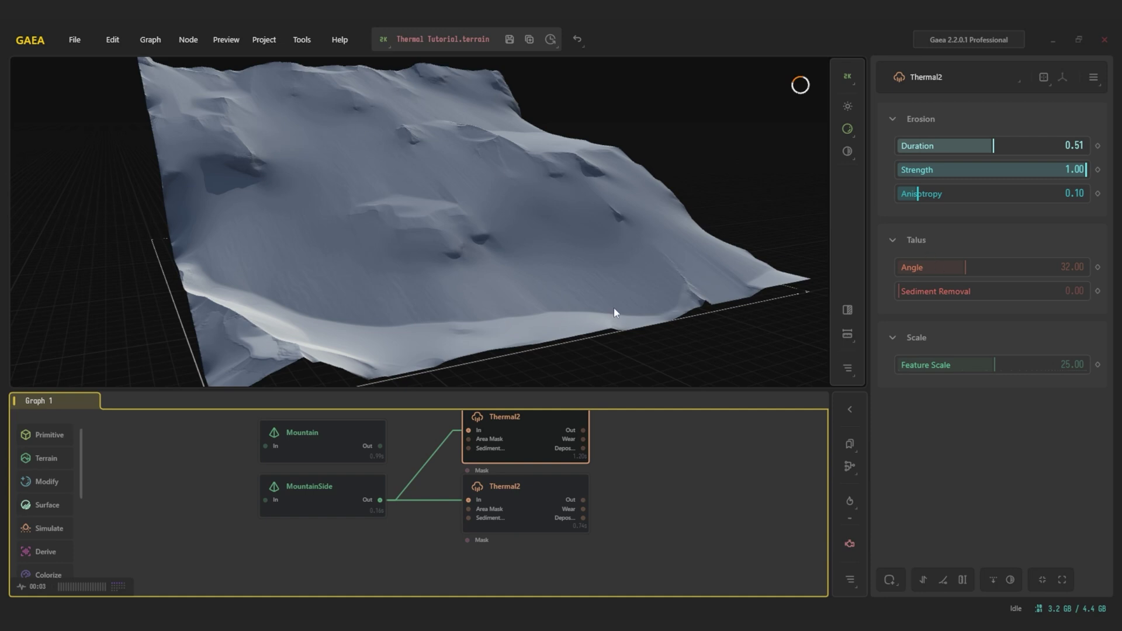
Try a Talus Angle of 9.81 on the Thermal2 node and raise it to 40.15 for comparison
drag(966, 266, 918, 267)
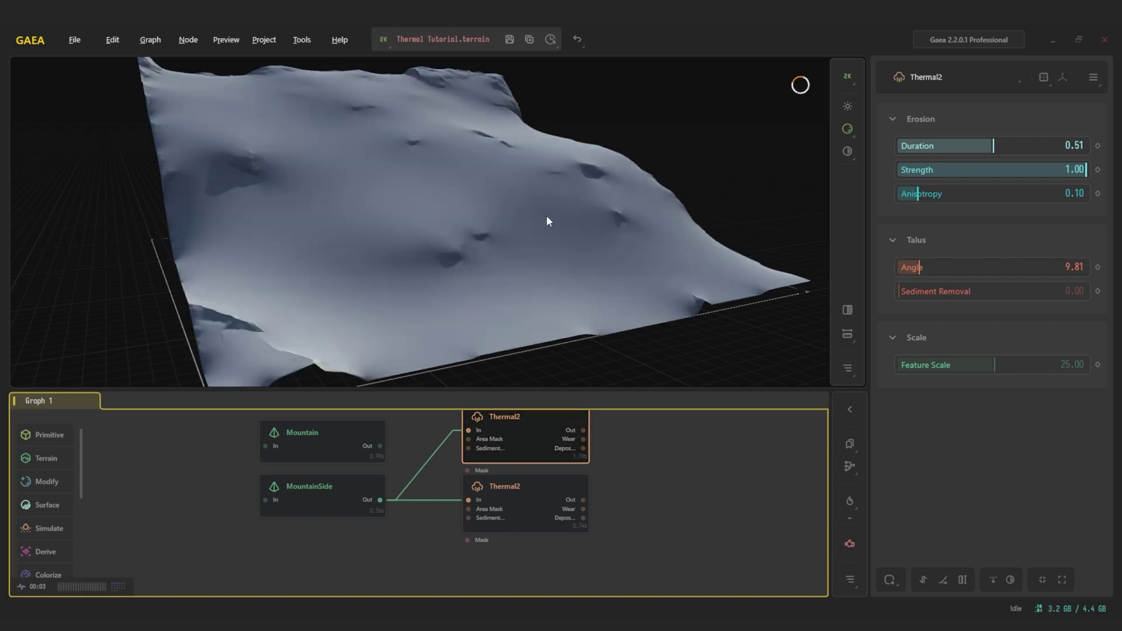
drag(547, 220, 281, 103)
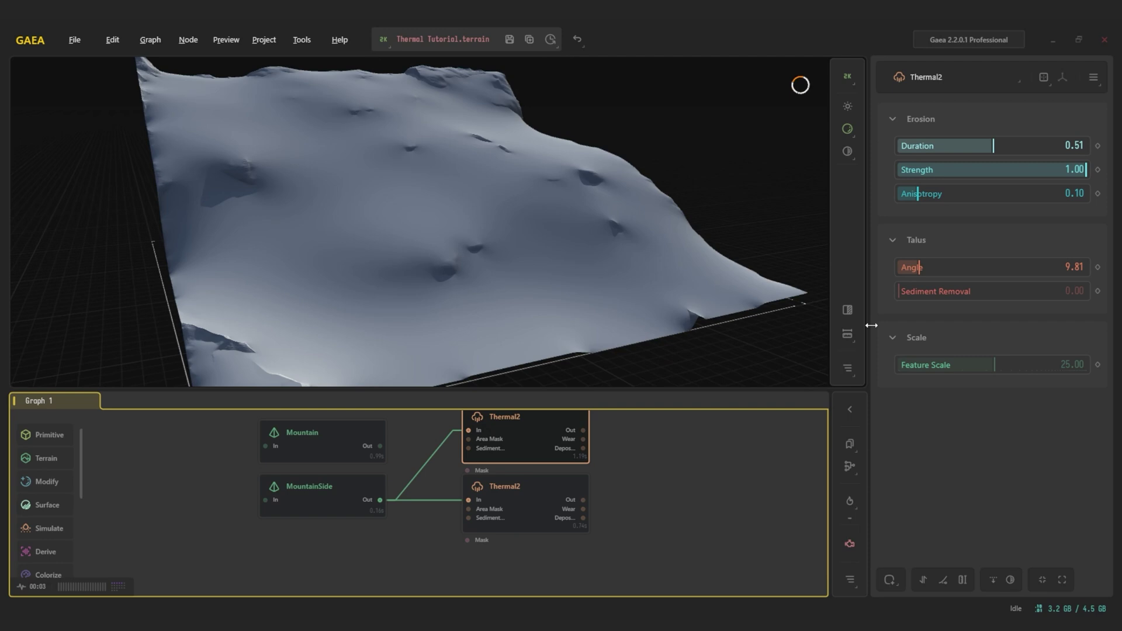
drag(919, 267, 982, 267)
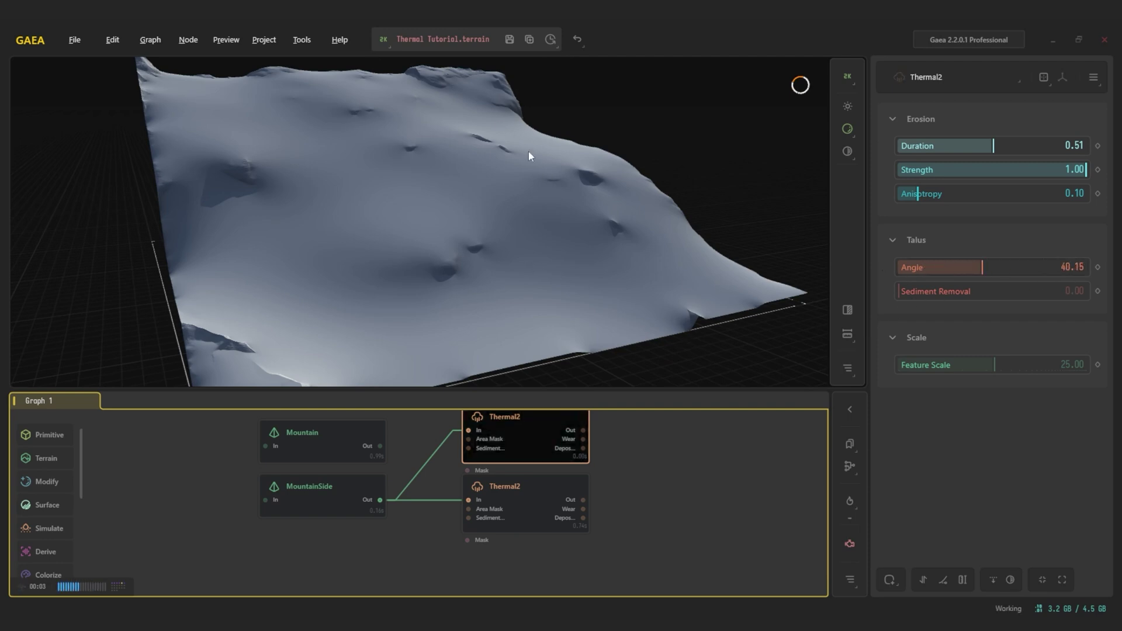
drag(620, 250, 671, 253)
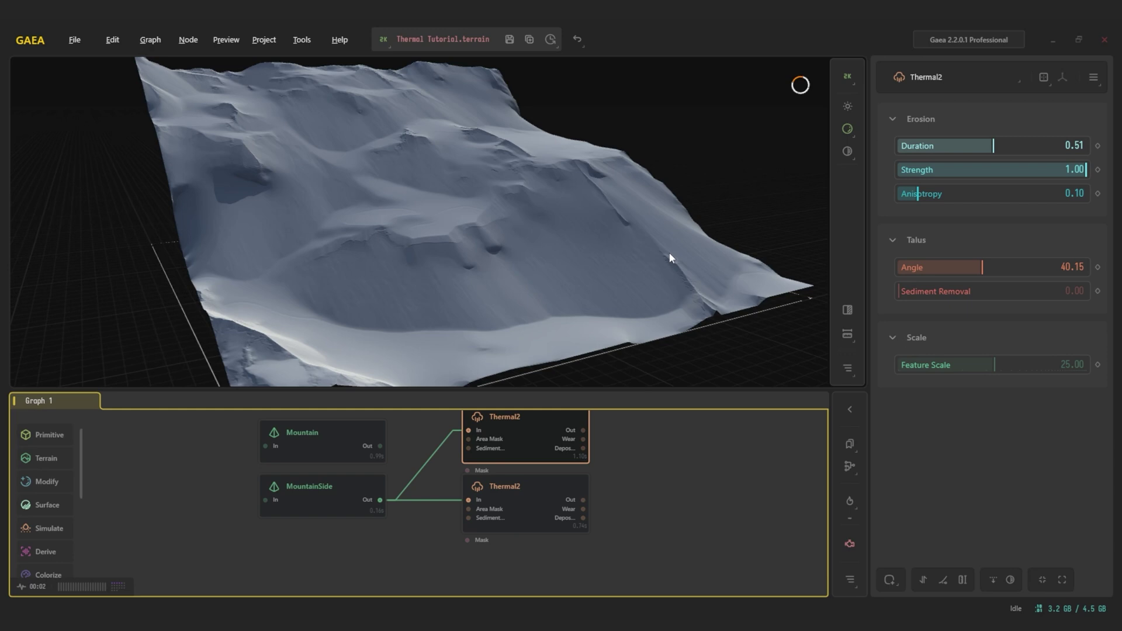
Set Sediment Removal to 0.05, inspect the rock faces and refine the value to 0.06
drag(898, 291, 908, 291)
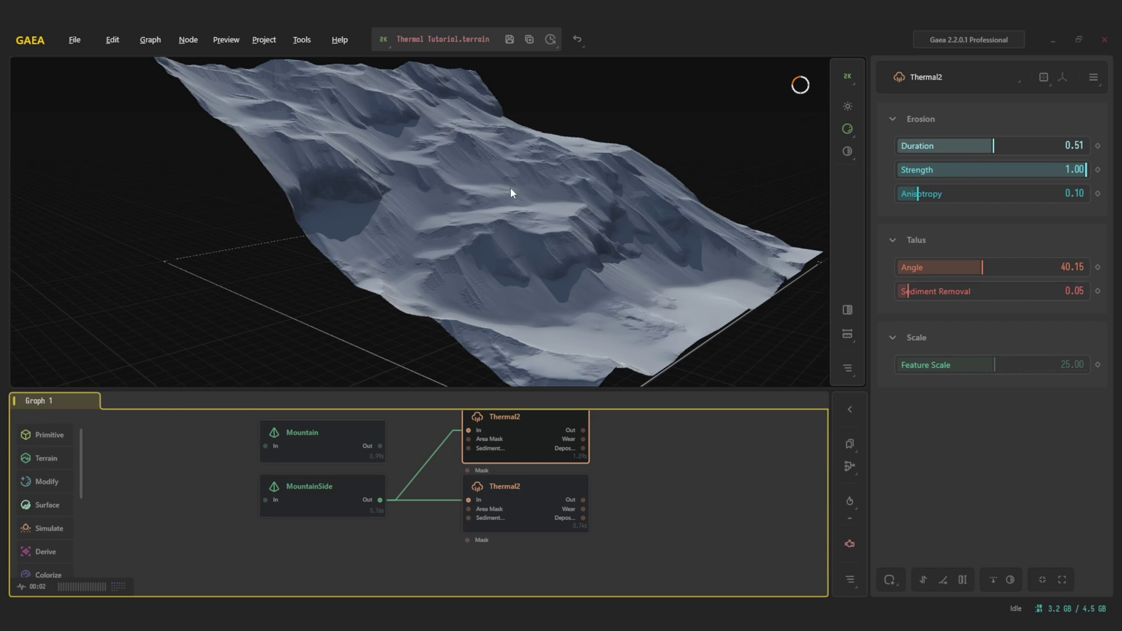
drag(510, 188, 555, 198)
scroll(555, 198, up, 3)
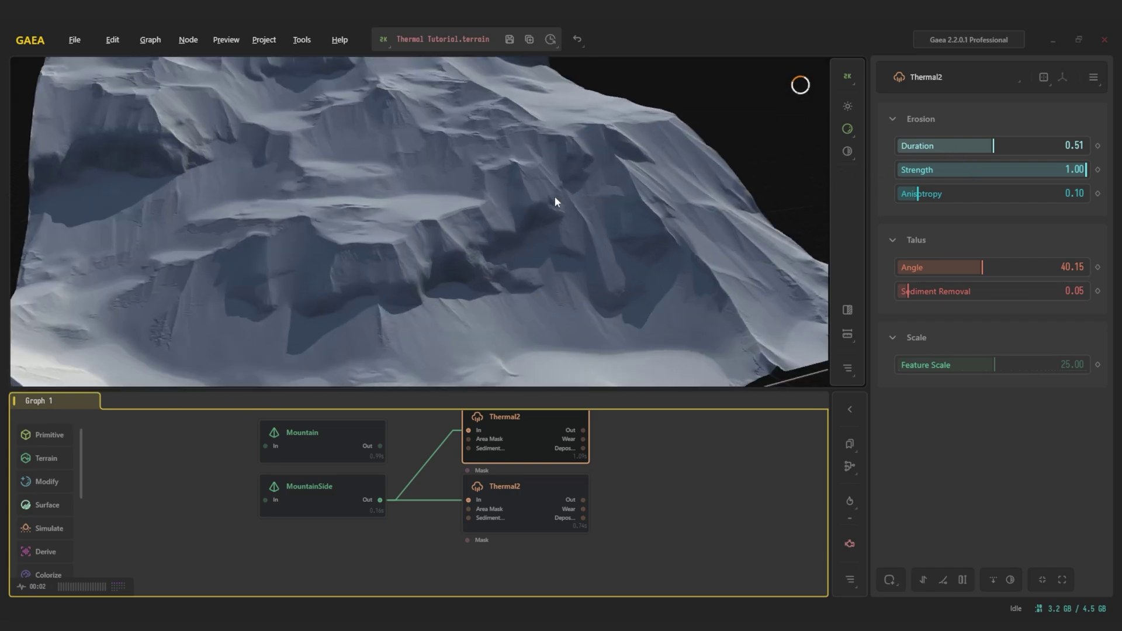
scroll(556, 197, down, 5)
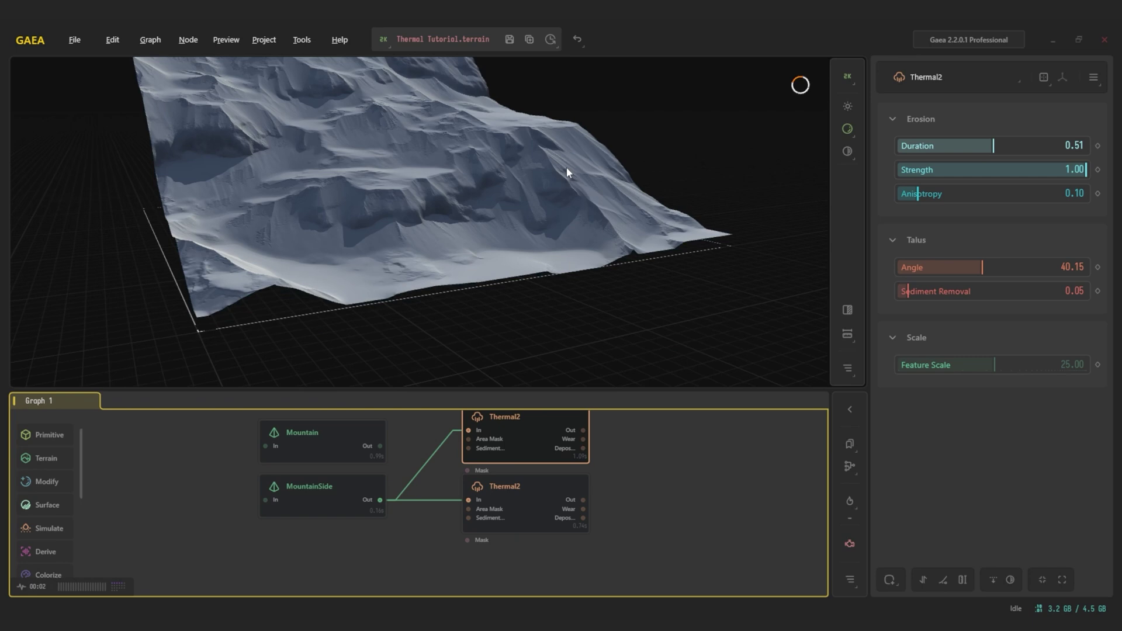
scroll(567, 168, up, 5)
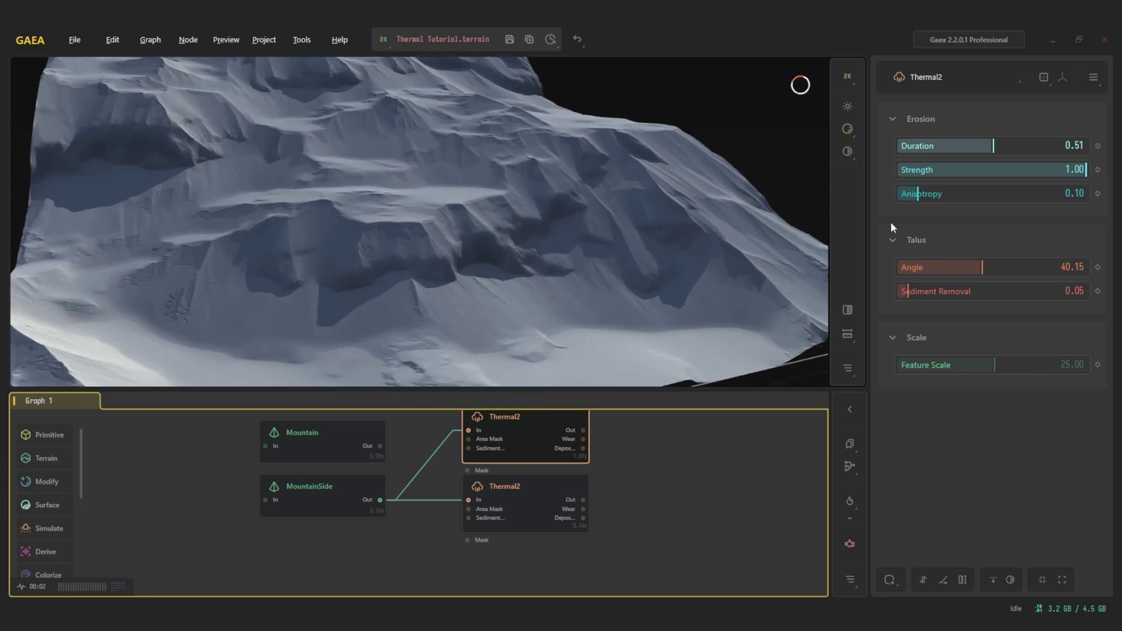
click(910, 289)
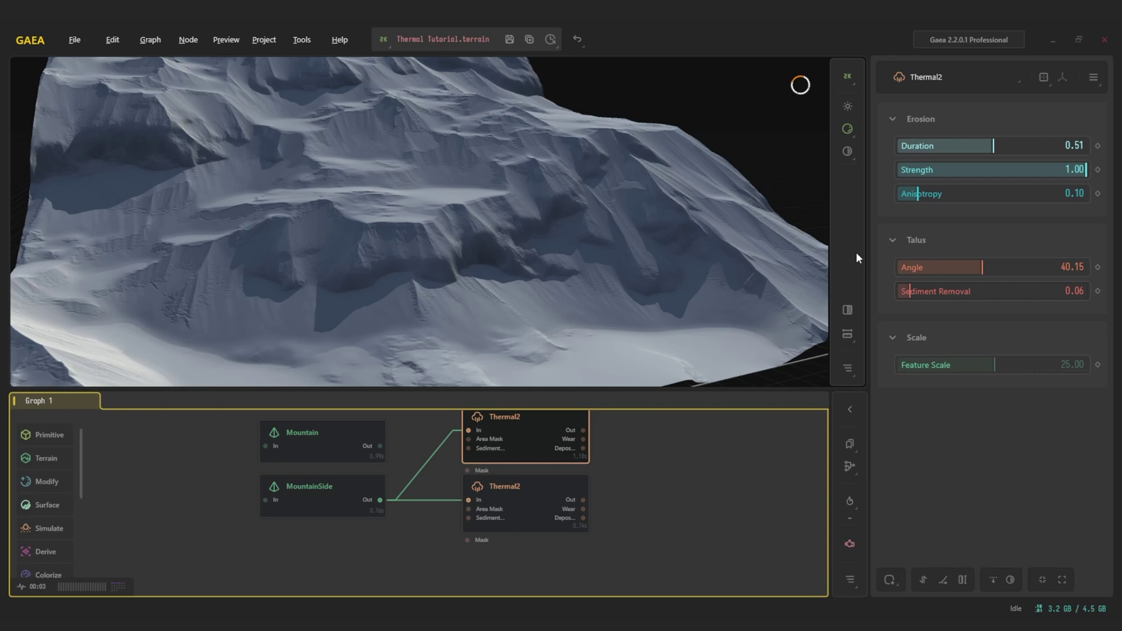
Raise the Thermal2 node's Talus Angle to 62.62 and set its Anisotropy to 0.00
drag(983, 267, 1029, 267)
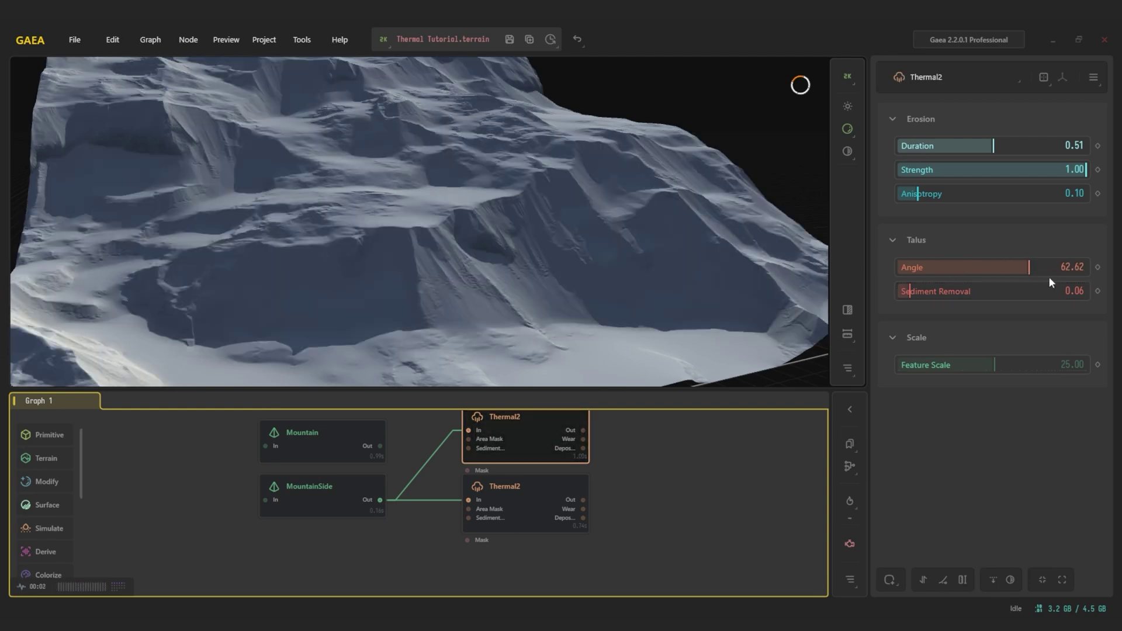
scroll(572, 234, up, 6)
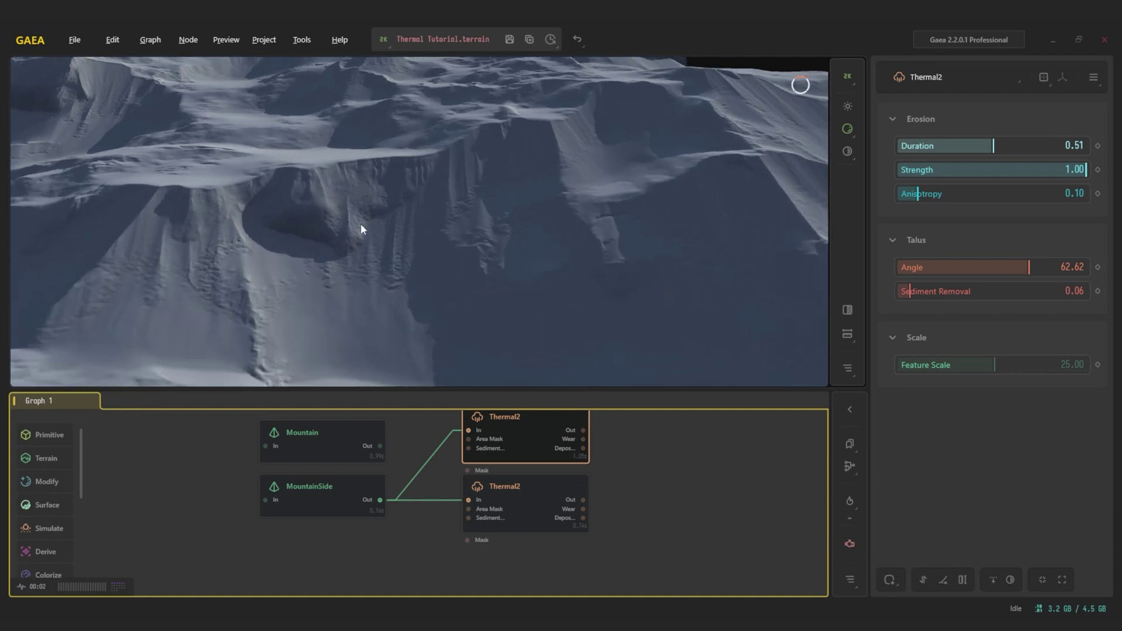
drag(567, 202, 463, 195)
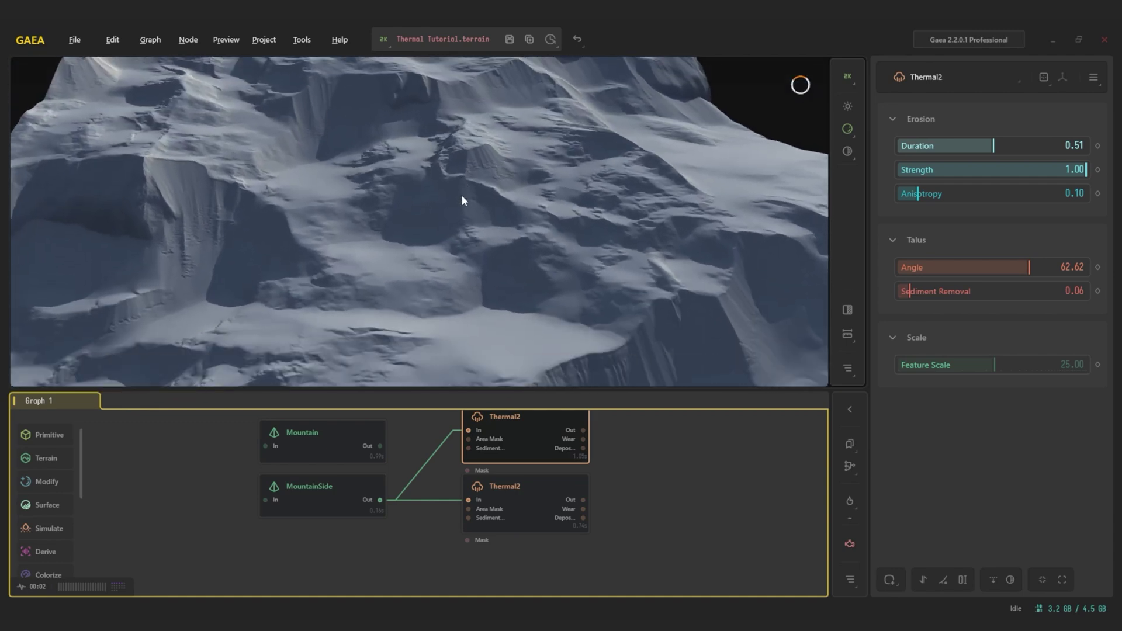
drag(913, 193, 798, 187)
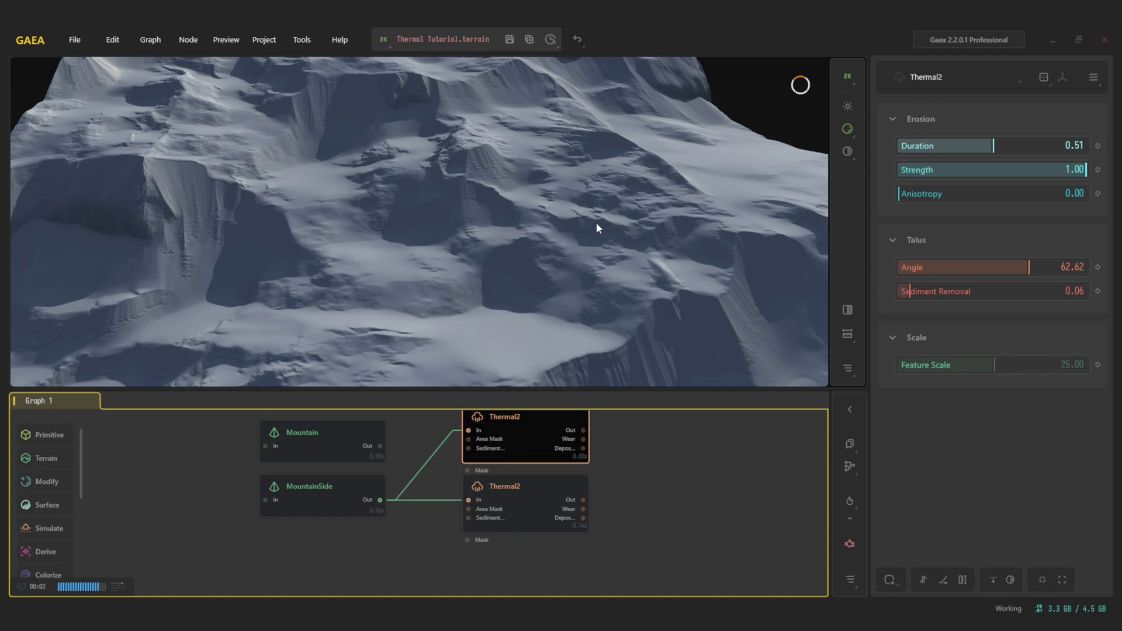
drag(566, 227, 578, 186)
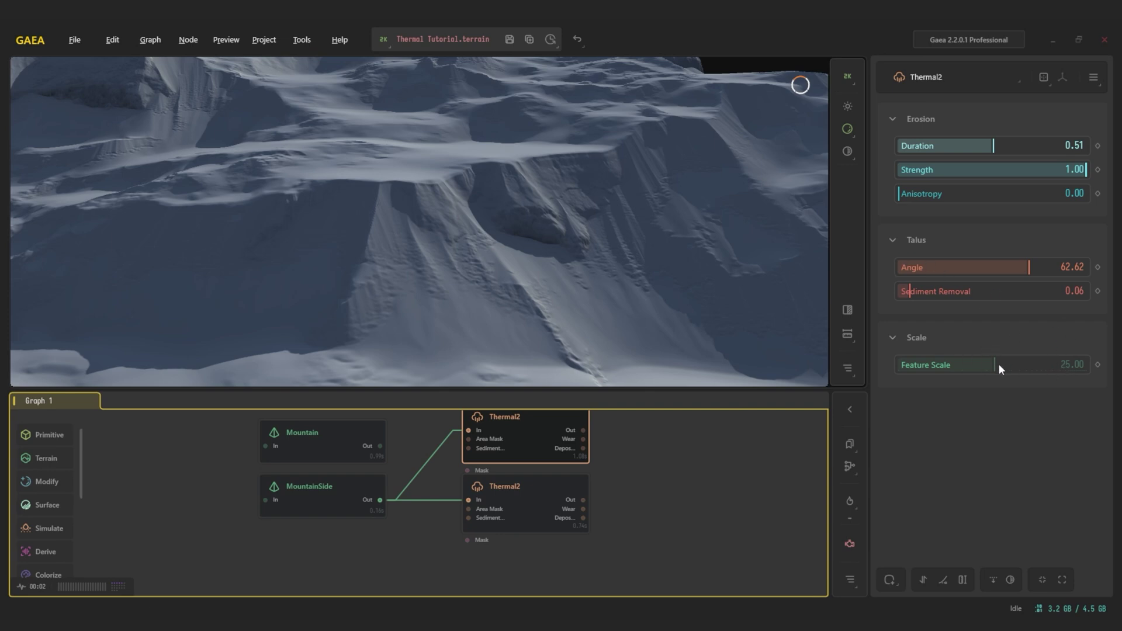
Try the Thermal2 Feature Scale at 4.70, set it to 10 and inspect the mountainside
drag(998, 364, 930, 344)
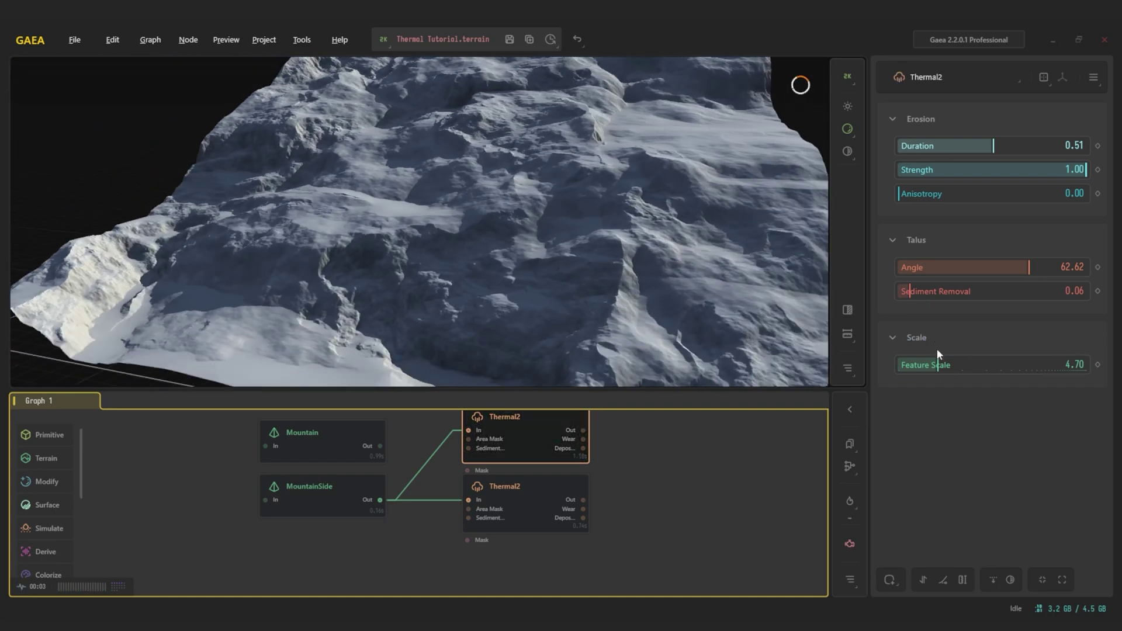
double_click(1055, 363)
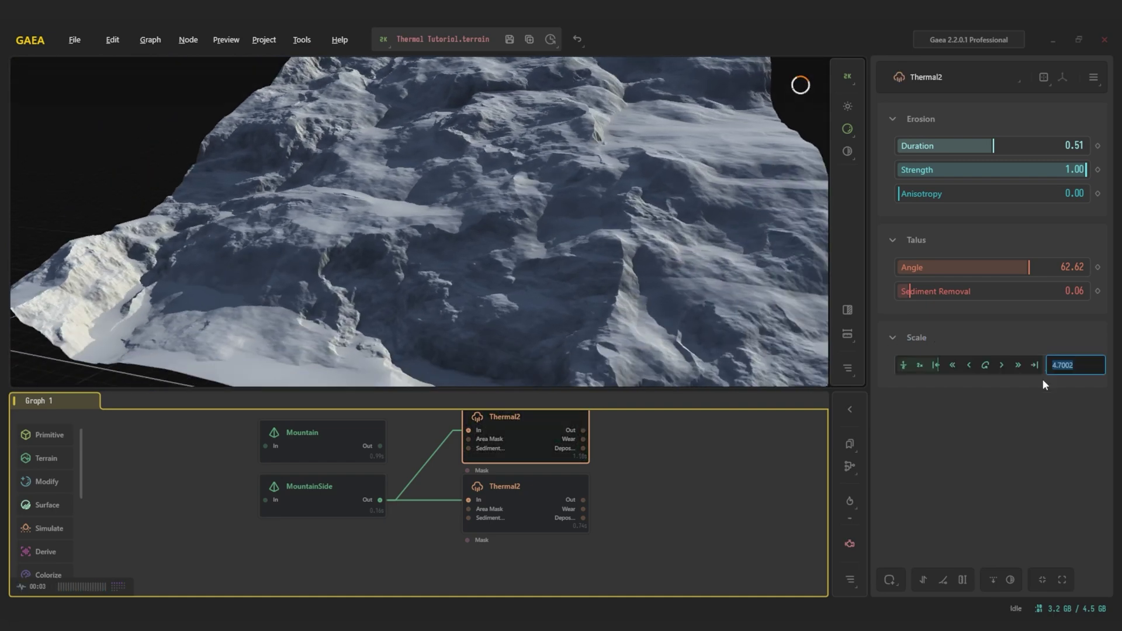
text(10)
key(Return)
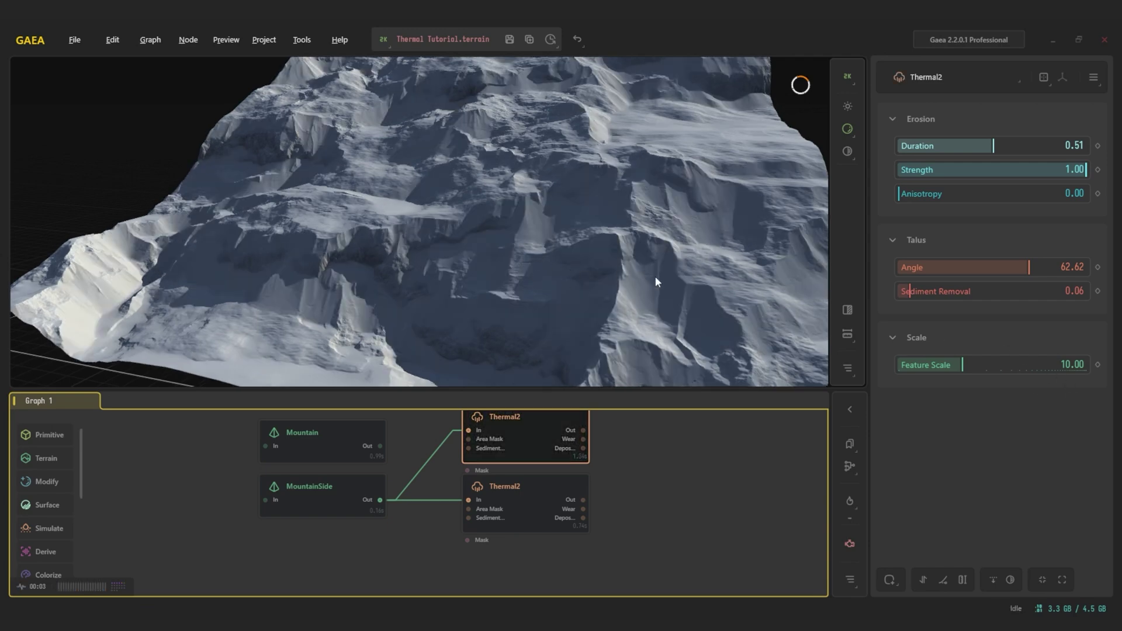
drag(655, 278, 565, 254)
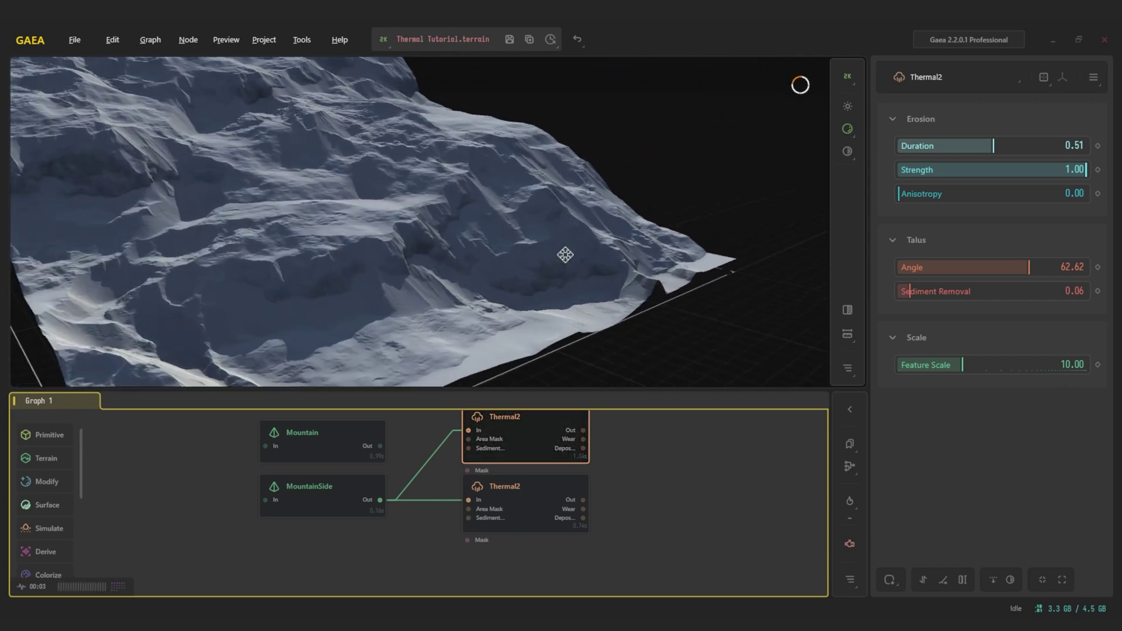
Examine the rock faces and sediment slopes of the MountainSide terrain up close and from a distance
scroll(561, 248, up, 5)
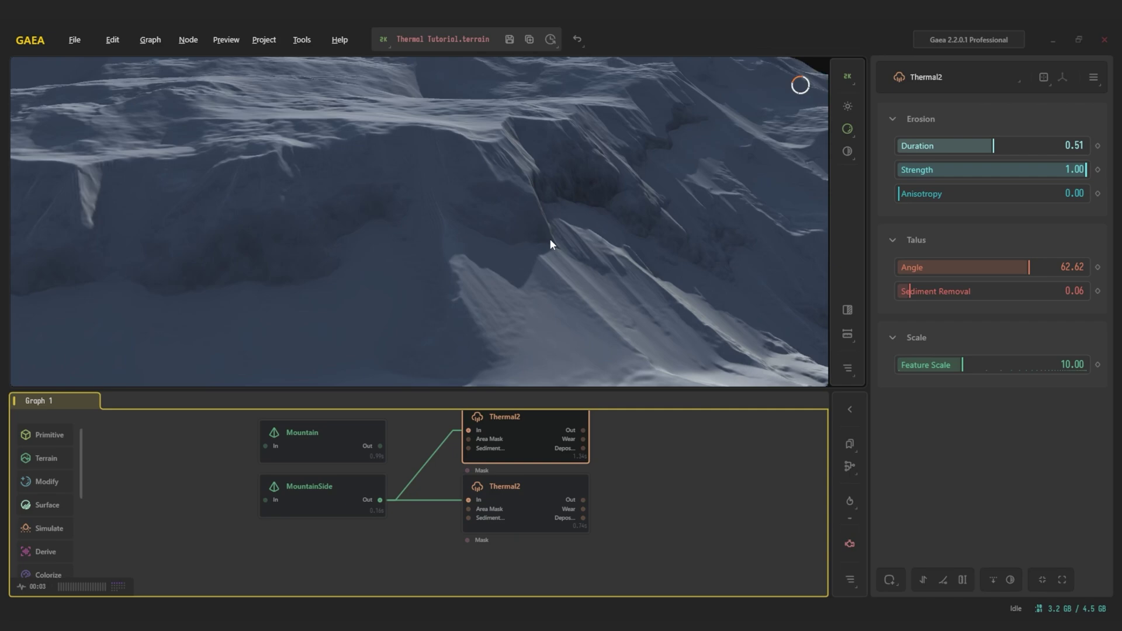
drag(408, 248, 250, 160)
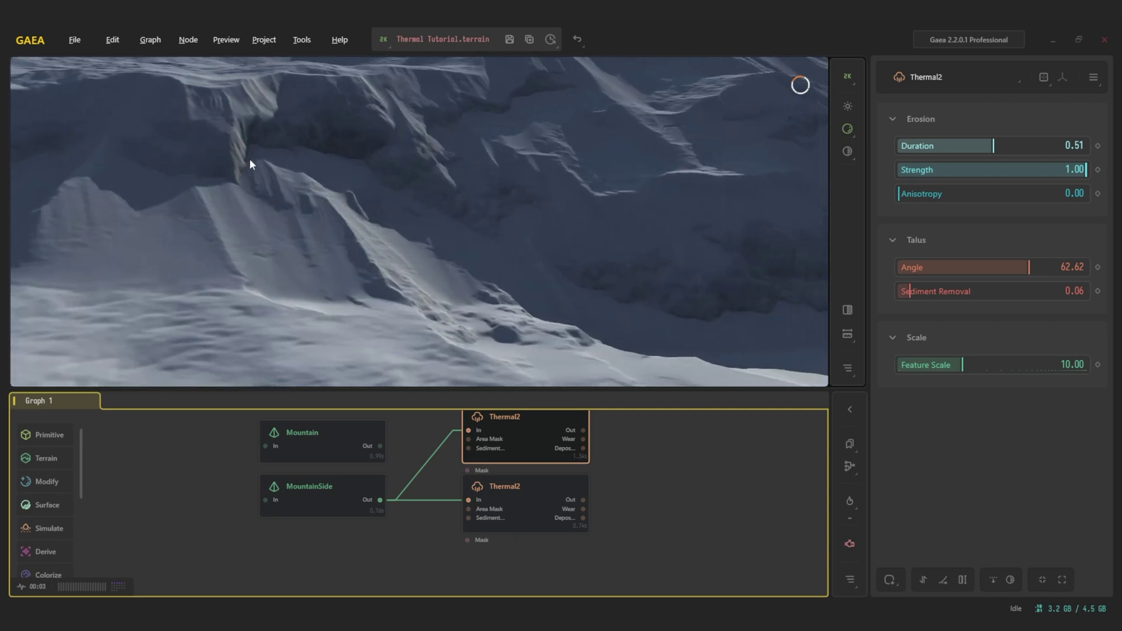
scroll(380, 241, down, 5)
drag(381, 193, 446, 221)
scroll(392, 237, down, 3)
scroll(445, 218, up, 4)
scroll(451, 202, up, 5)
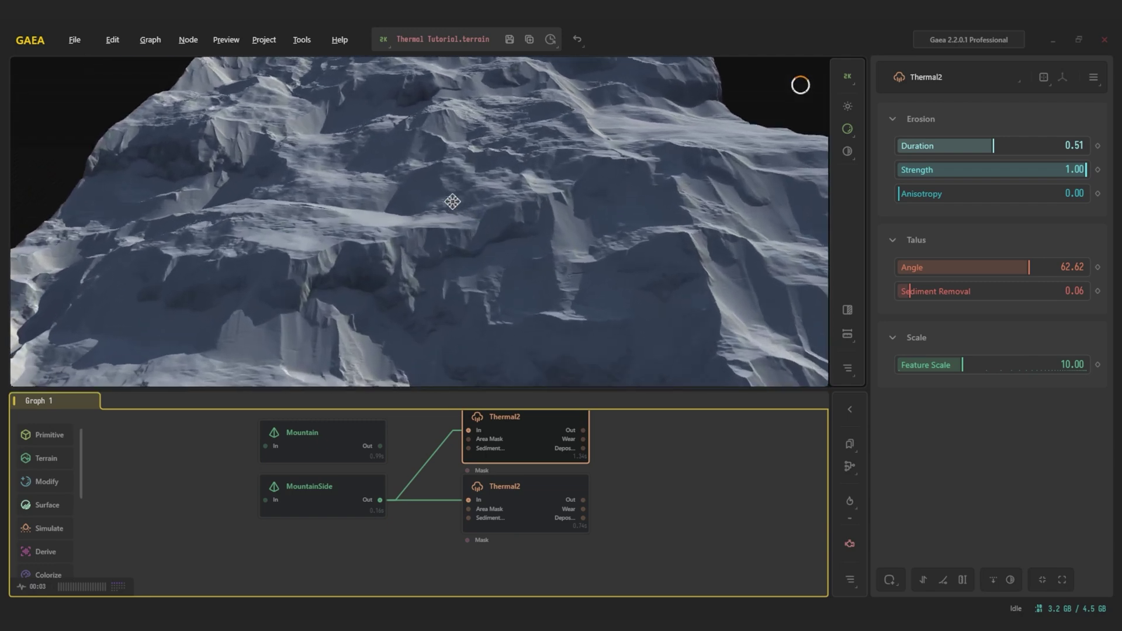
scroll(460, 262, up, 4)
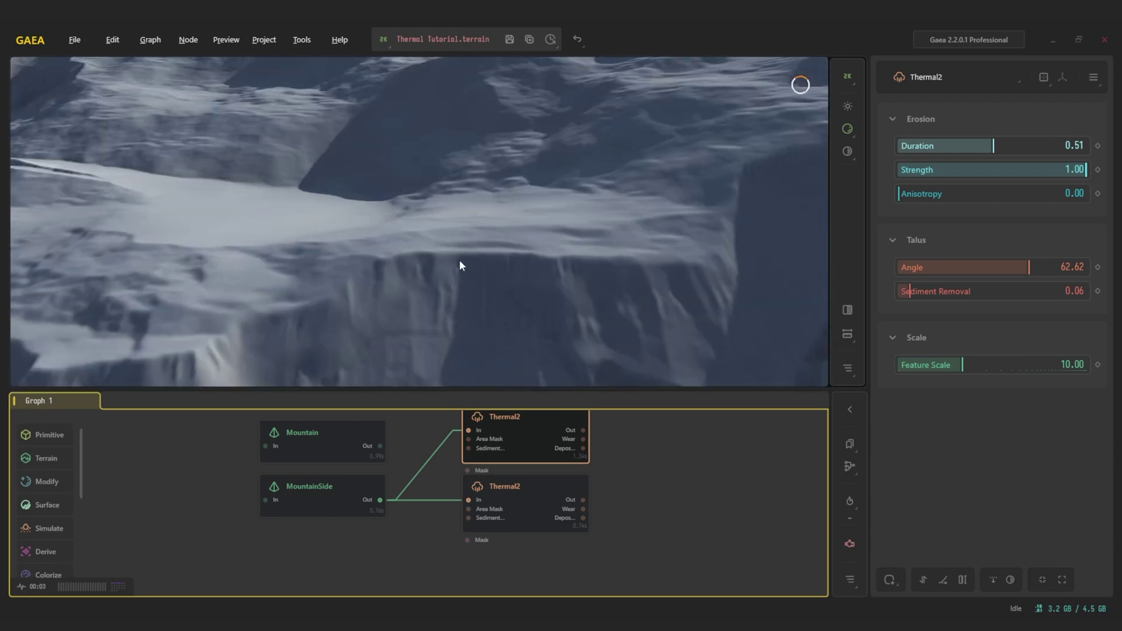
scroll(460, 258, down, 3)
middle_drag(461, 251, 426, 187)
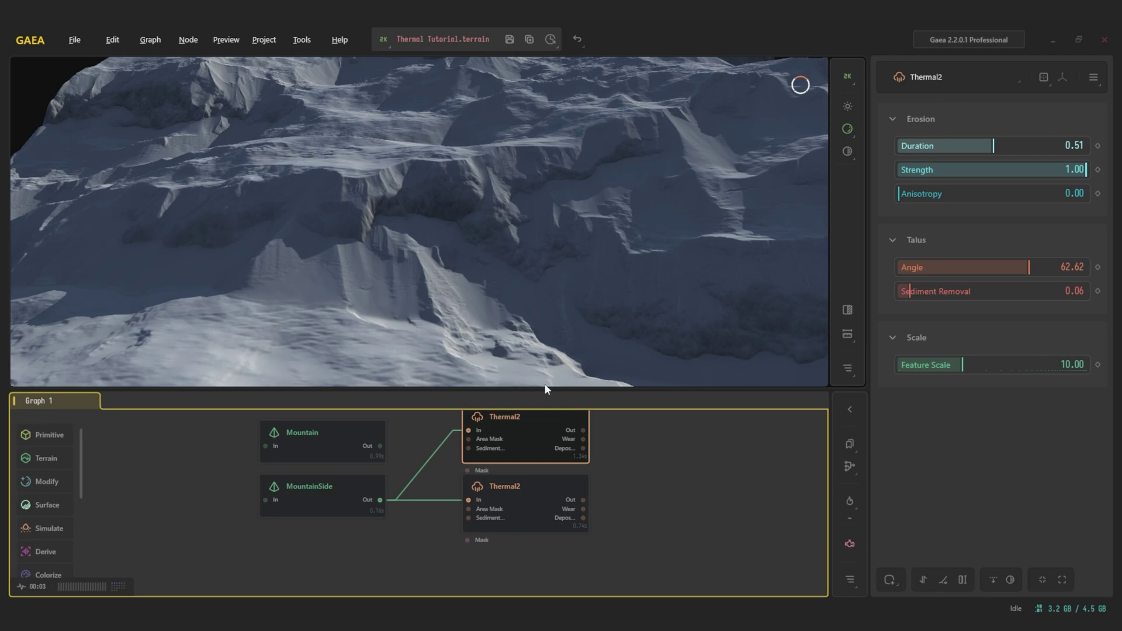
Connect the Mountain node's output to the upper Thermal2 node's input in place of MountainSide and preview that Thermal2 node
middle_drag(612, 454, 616, 470)
scroll(609, 335, down, 3)
scroll(617, 492, down, 2)
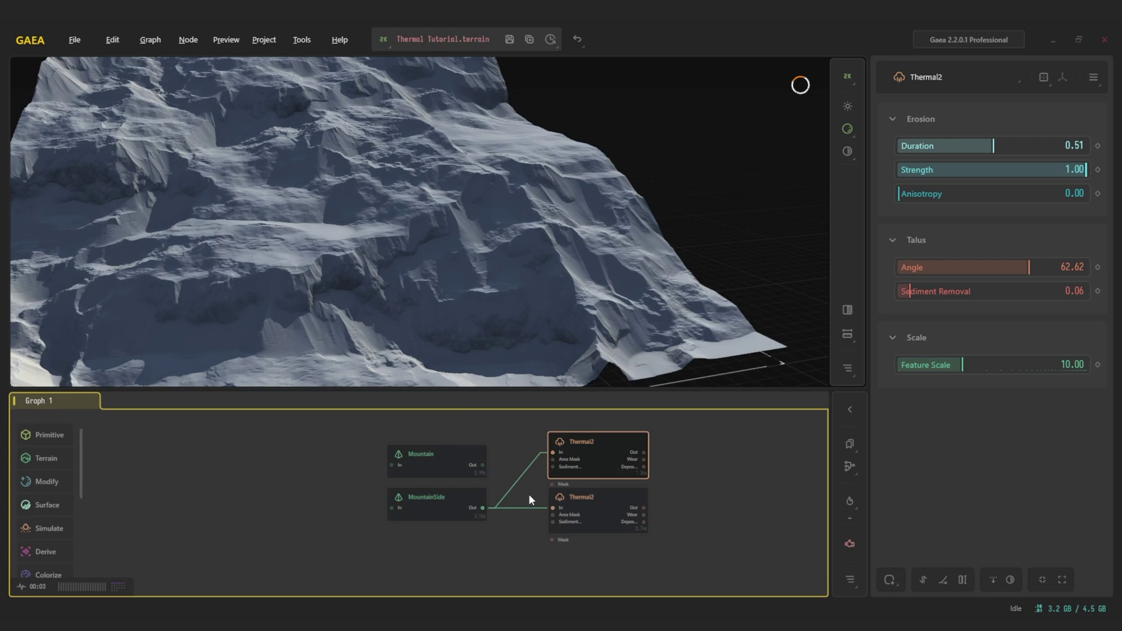
scroll(497, 473, up, 2)
drag(467, 451, 559, 442)
click(598, 448)
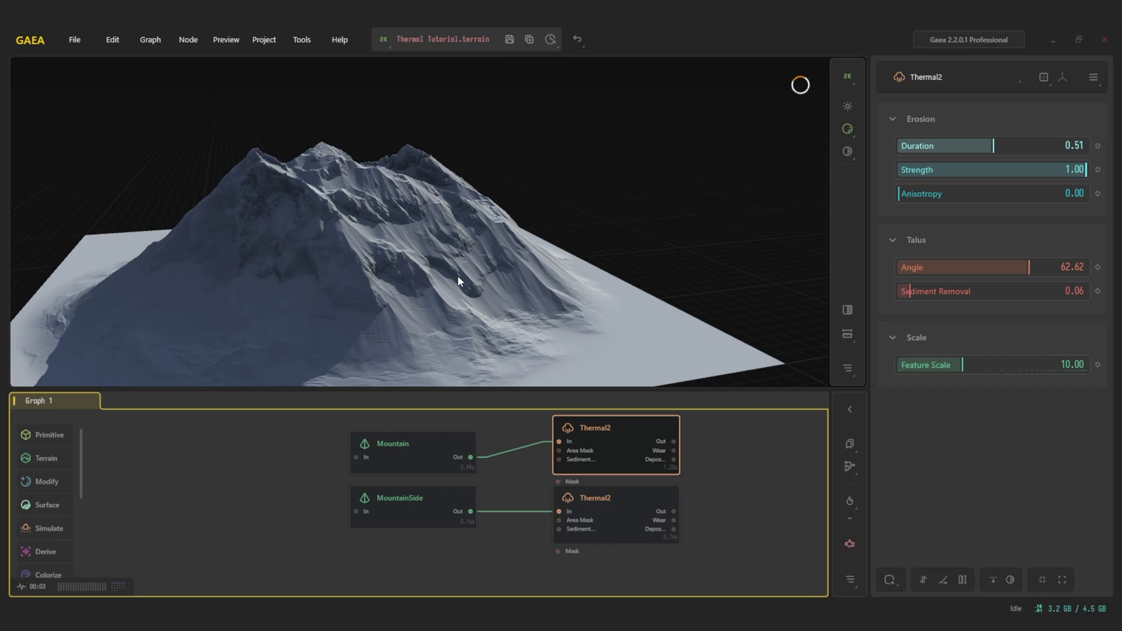
Examine the thermally eroded Mountain's peaks, cliffs and lower slopes from several sides
drag(453, 292, 469, 253)
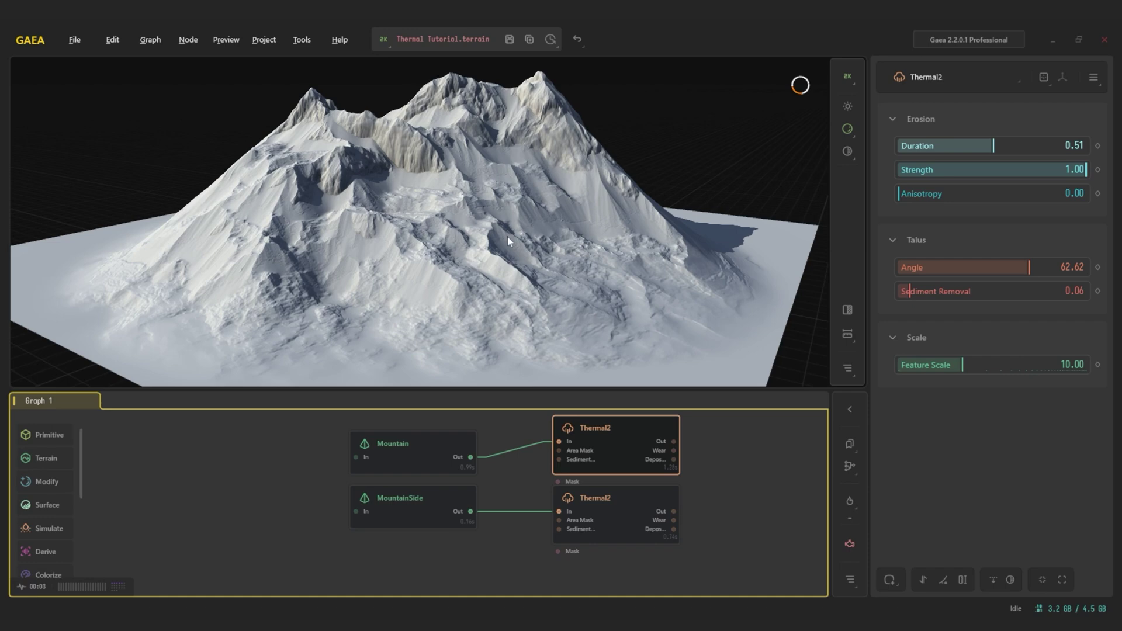
drag(478, 185, 309, 165)
scroll(245, 183, down, 4)
scroll(245, 183, up, 2)
scroll(309, 165, up, 2)
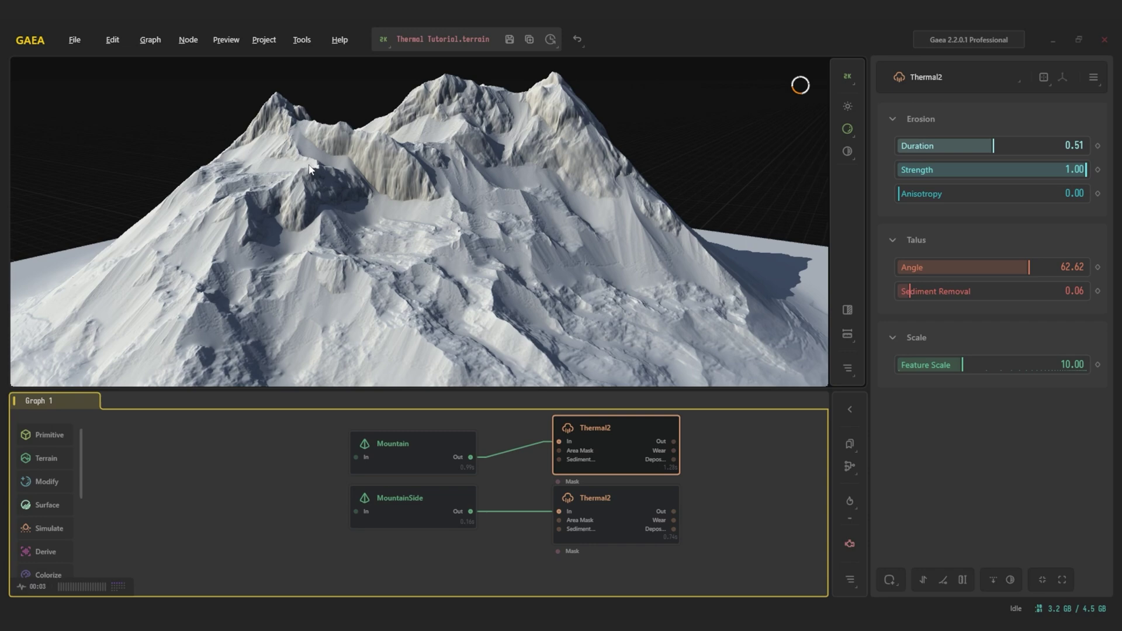
drag(538, 166, 359, 228)
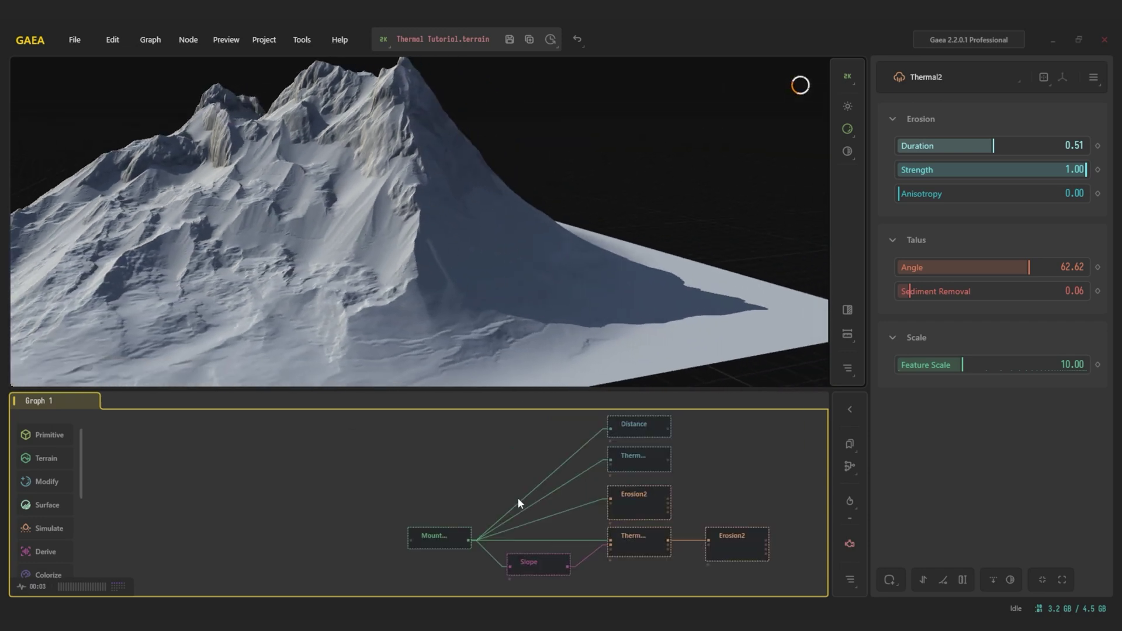
Compare the source Mountain with the Thermal2 result that uses the Slope node as its area mask
click(450, 535)
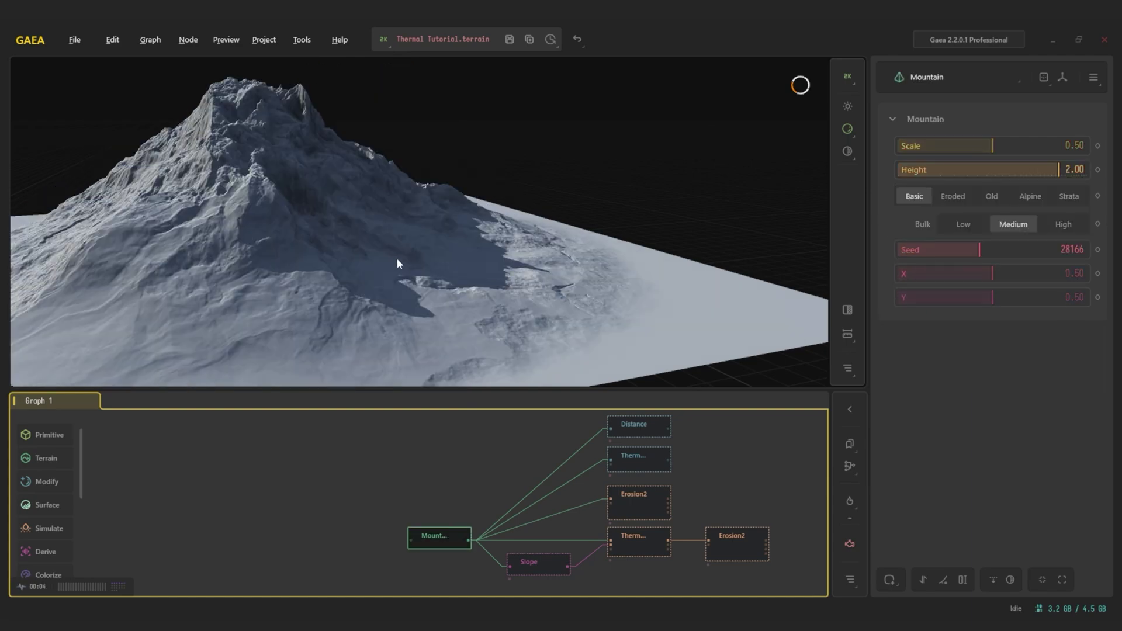
drag(398, 259, 556, 253)
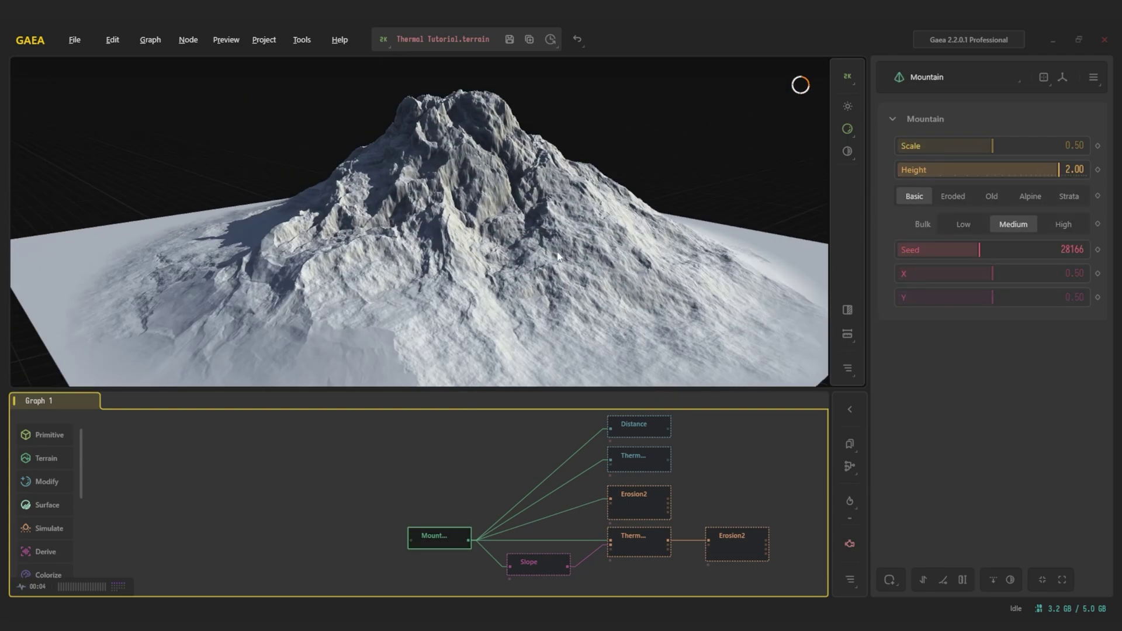
click(634, 548)
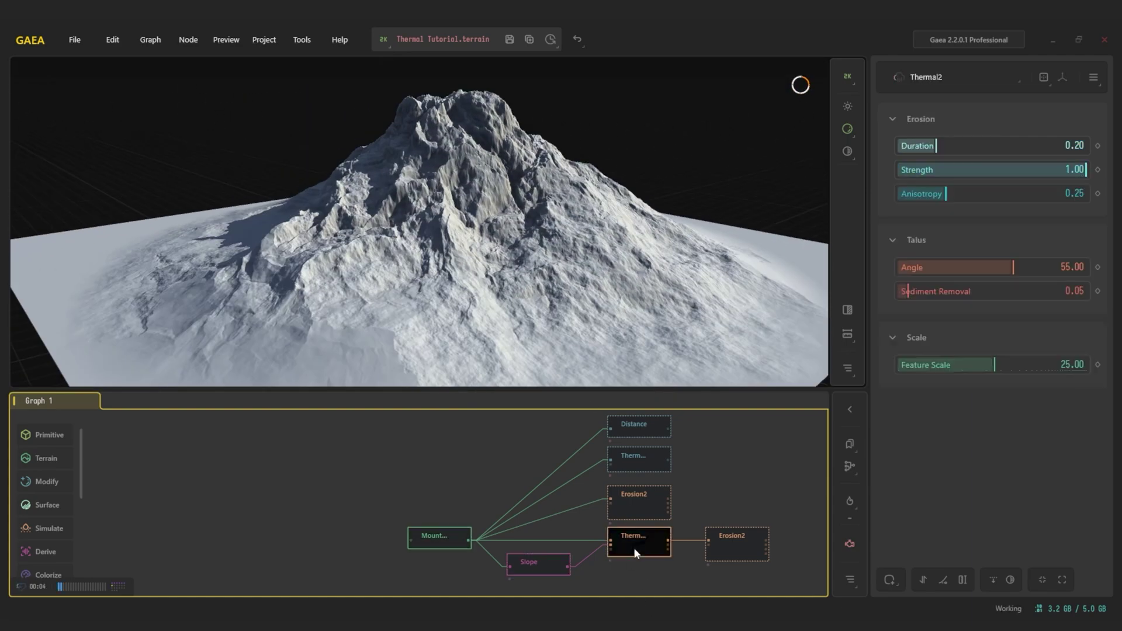
click(550, 563)
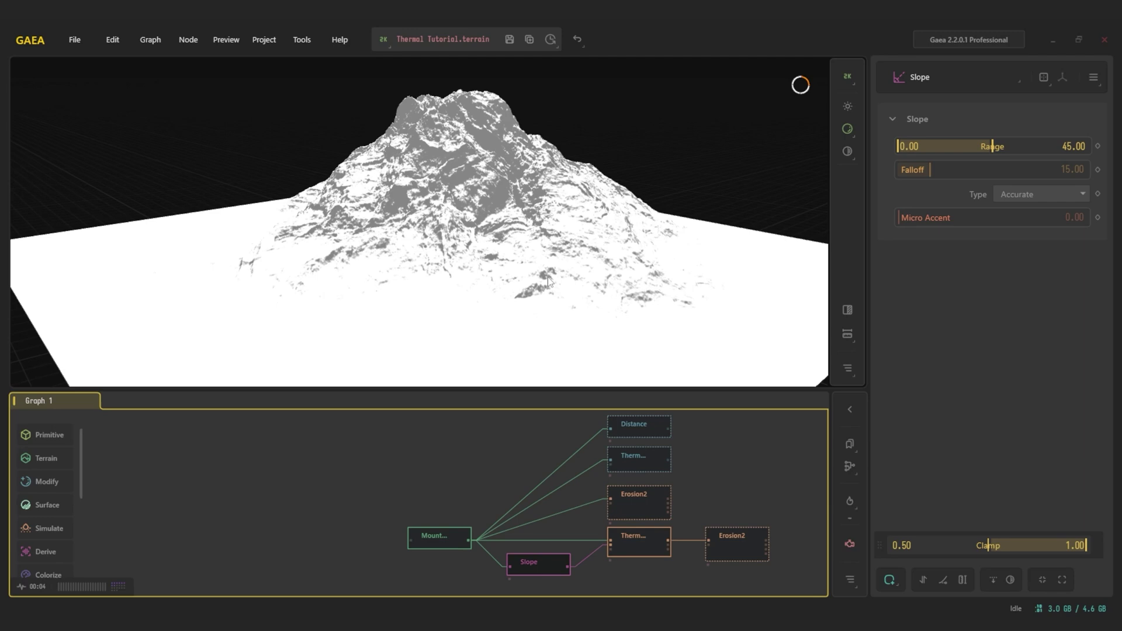
click(629, 532)
drag(511, 247, 601, 229)
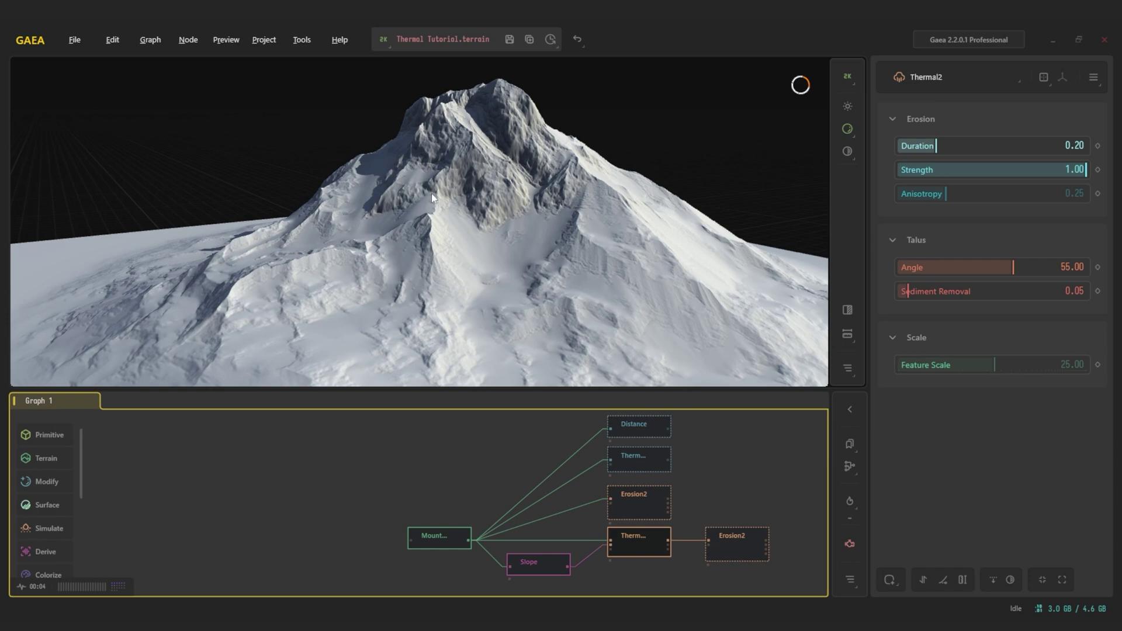
Compare the Erosion2 result placed after Thermal2 with the Erosion2 node fed directly by the Mountain
click(737, 534)
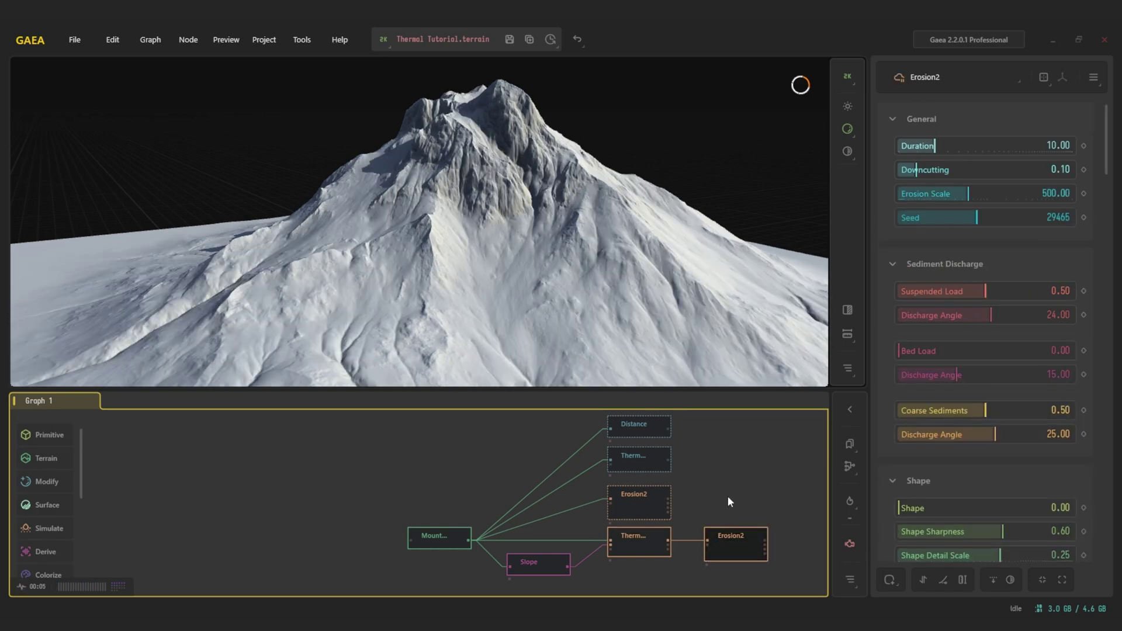
drag(505, 222, 543, 247)
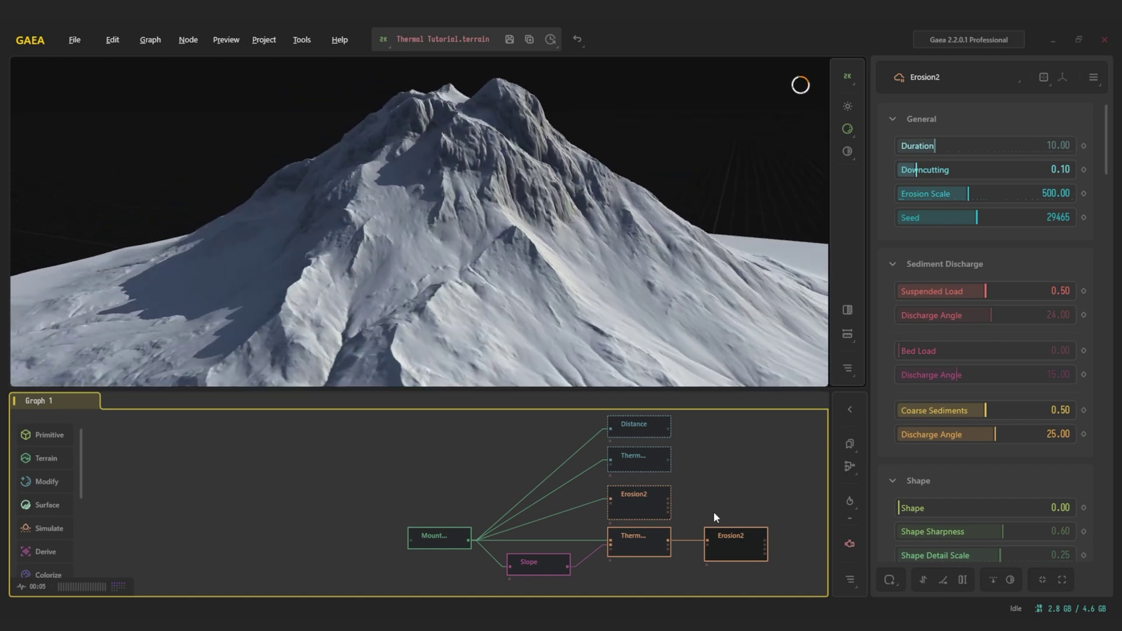
click(644, 497)
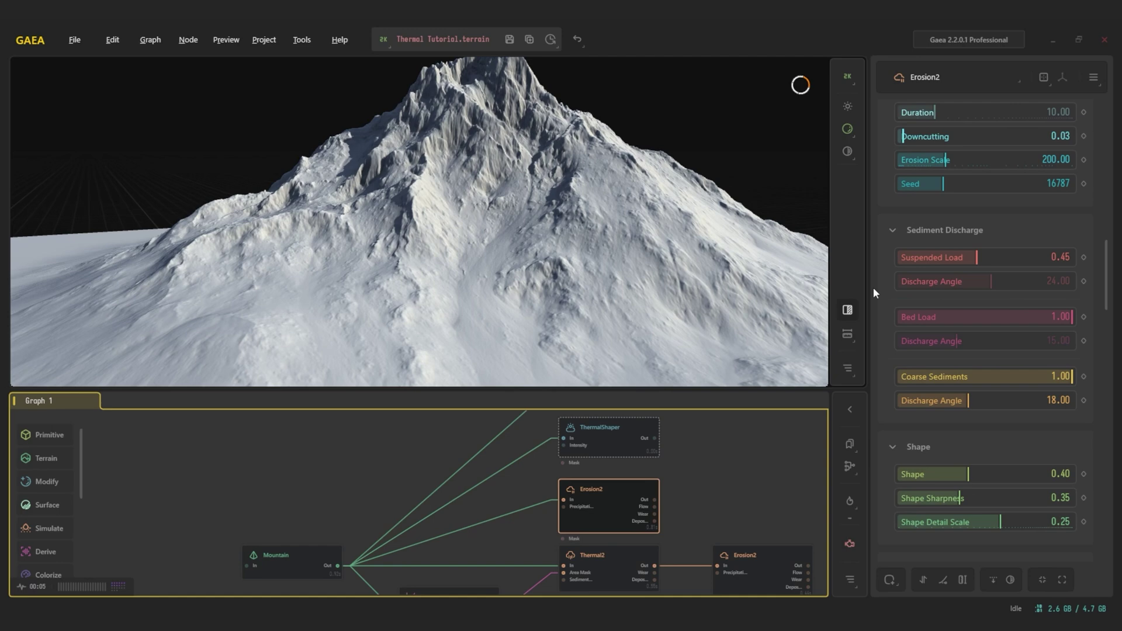
scroll(936, 301, up, 1)
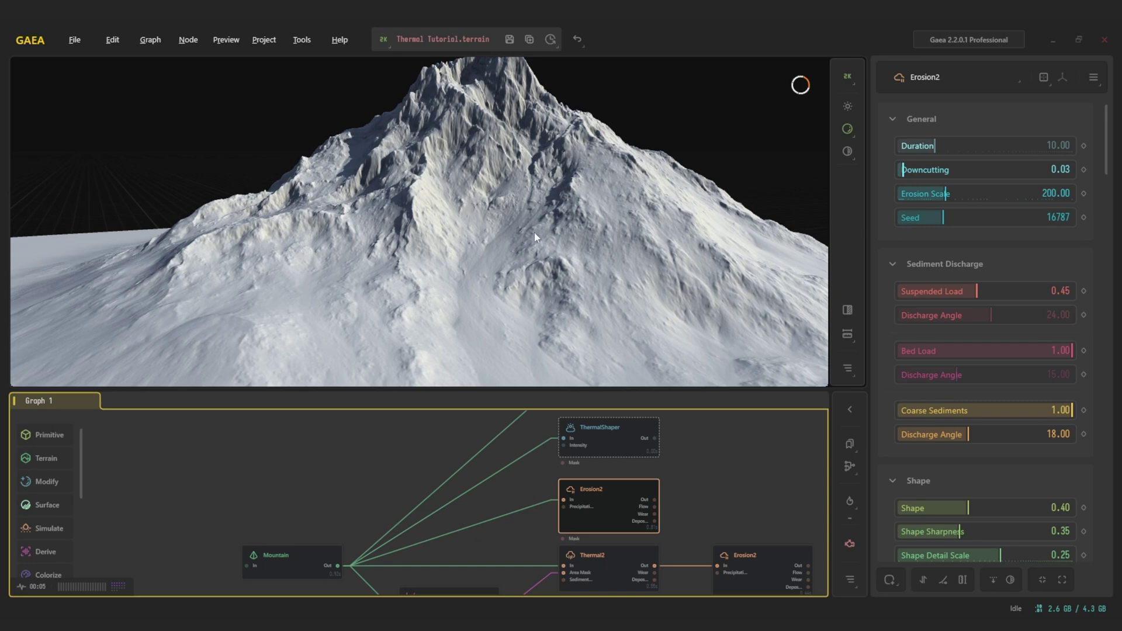
drag(534, 232, 975, 277)
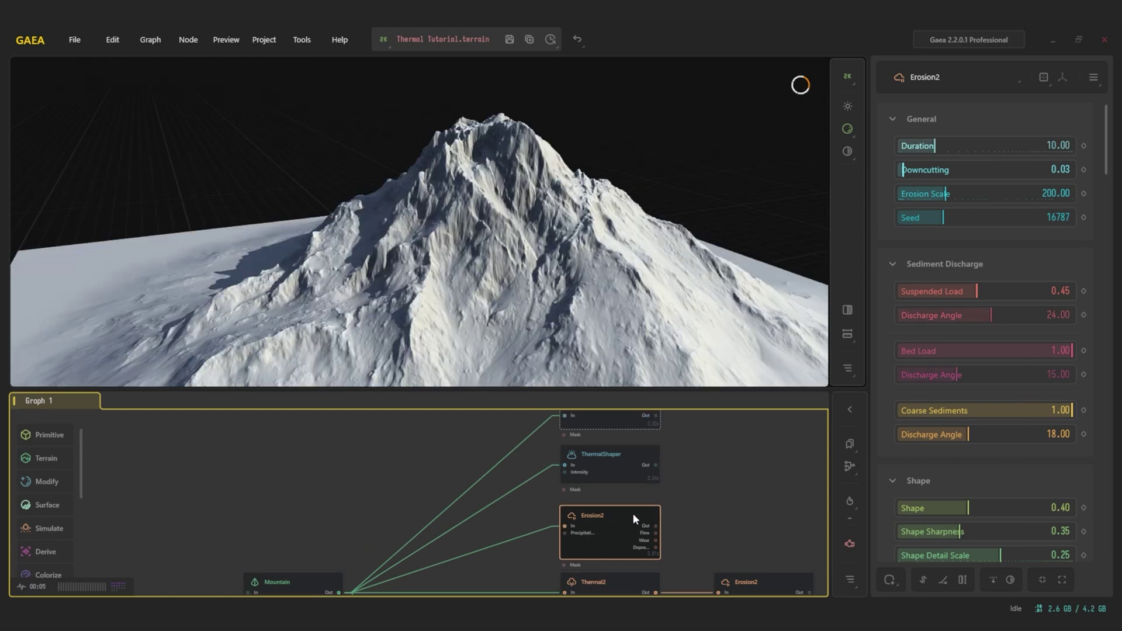
Preview the ThermalShaper and Distance nodes fed by the Mountain and inspect each result from several sides
click(621, 474)
drag(555, 239, 553, 282)
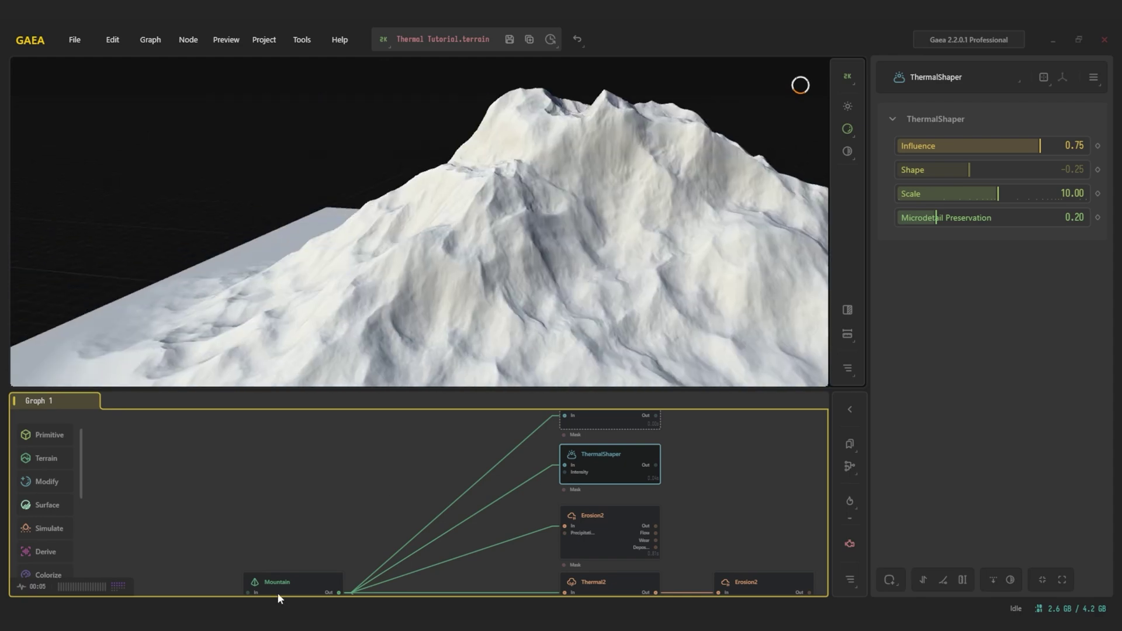
drag(375, 485, 382, 456)
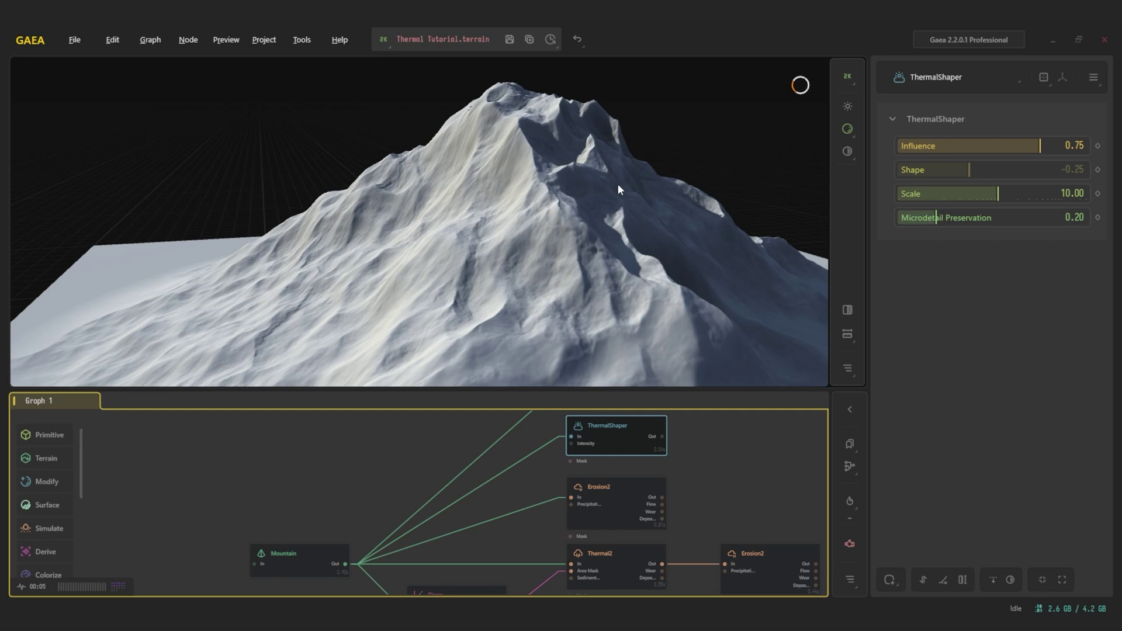
click(510, 41)
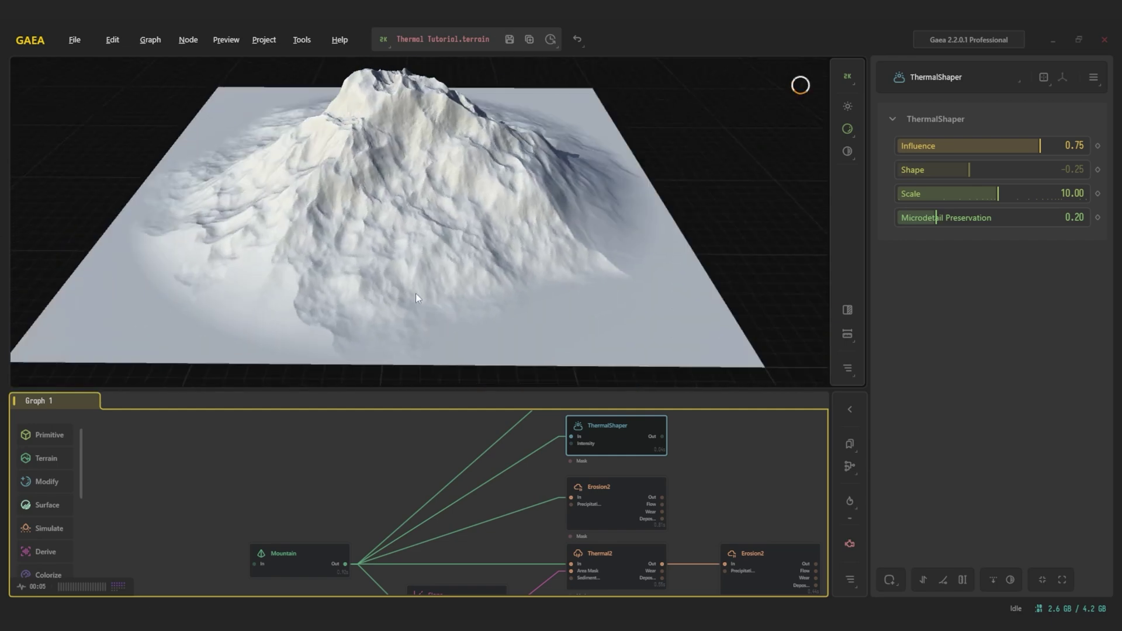
drag(415, 293, 528, 230)
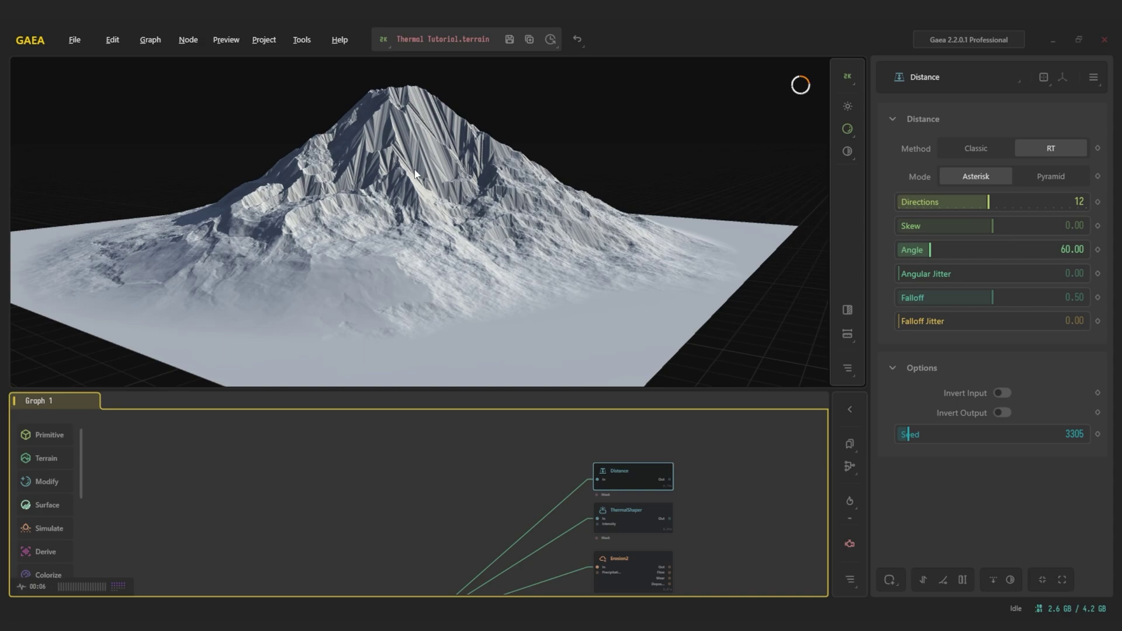
drag(409, 175, 593, 228)
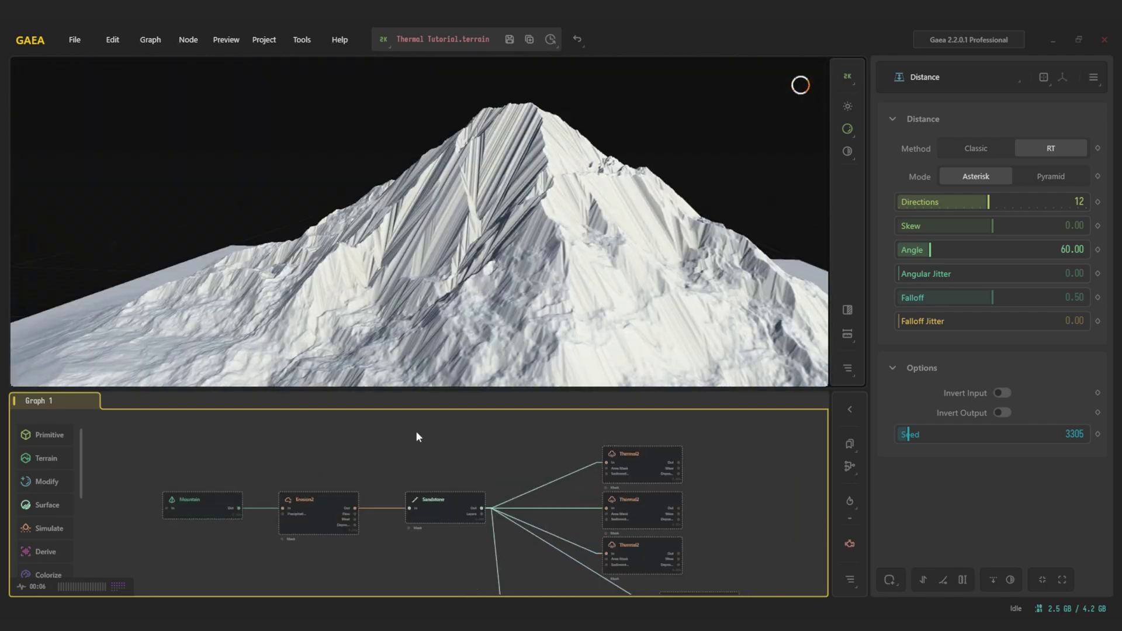
Review the Mountain, Erosion2 and Sandstone stages that feed the group of three Thermal2 nodes
click(199, 506)
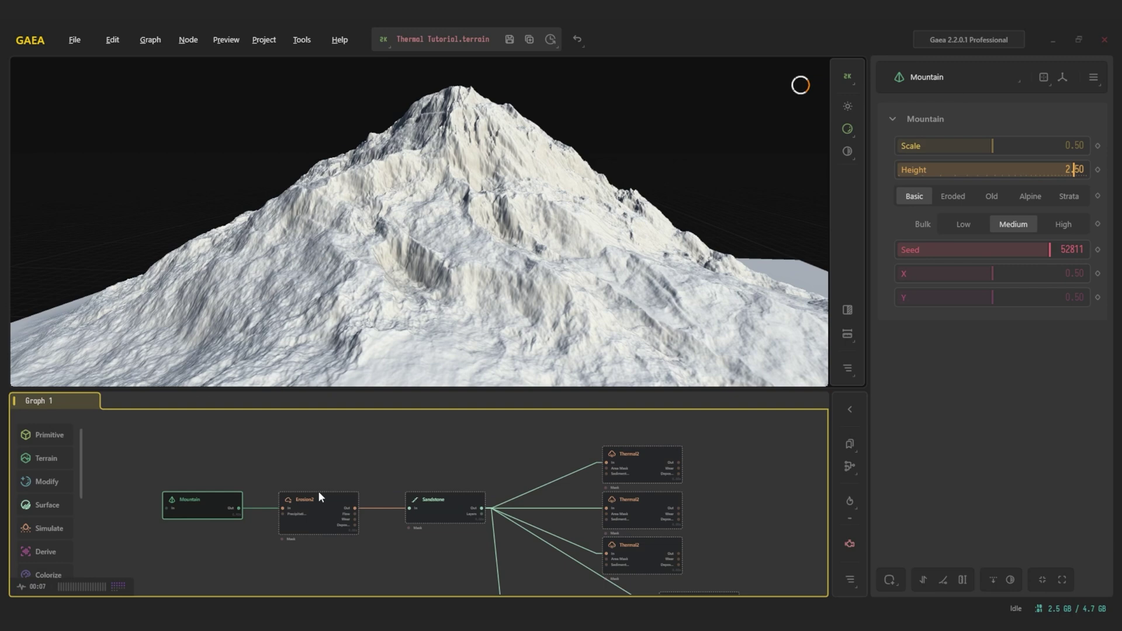
click(320, 508)
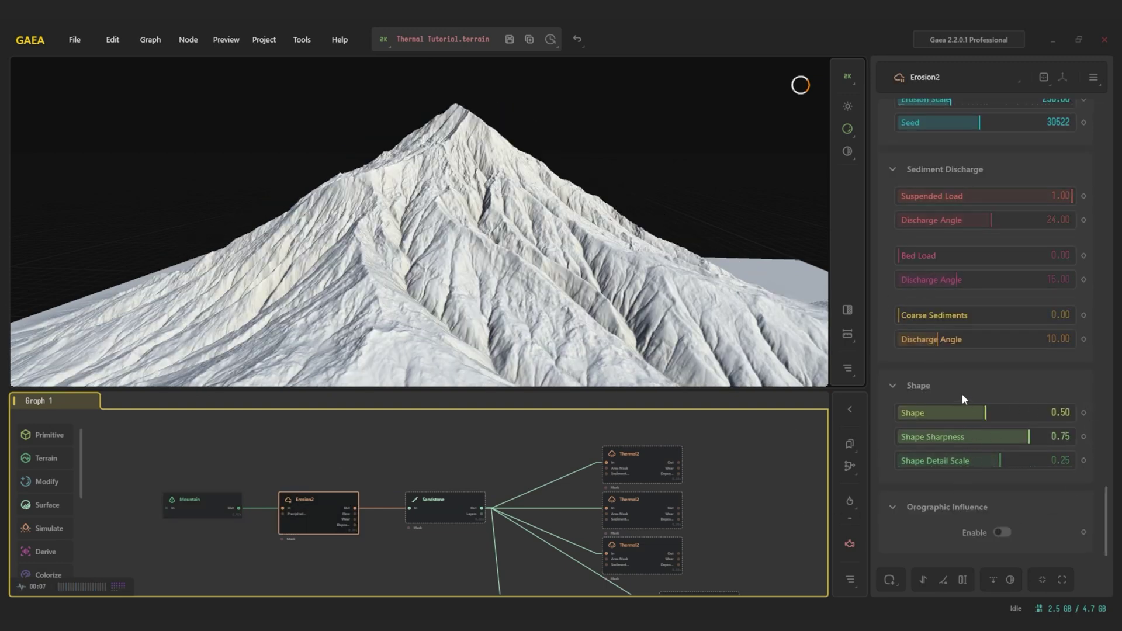
drag(514, 250, 571, 251)
scroll(616, 272, down, 4)
scroll(675, 272, up, 4)
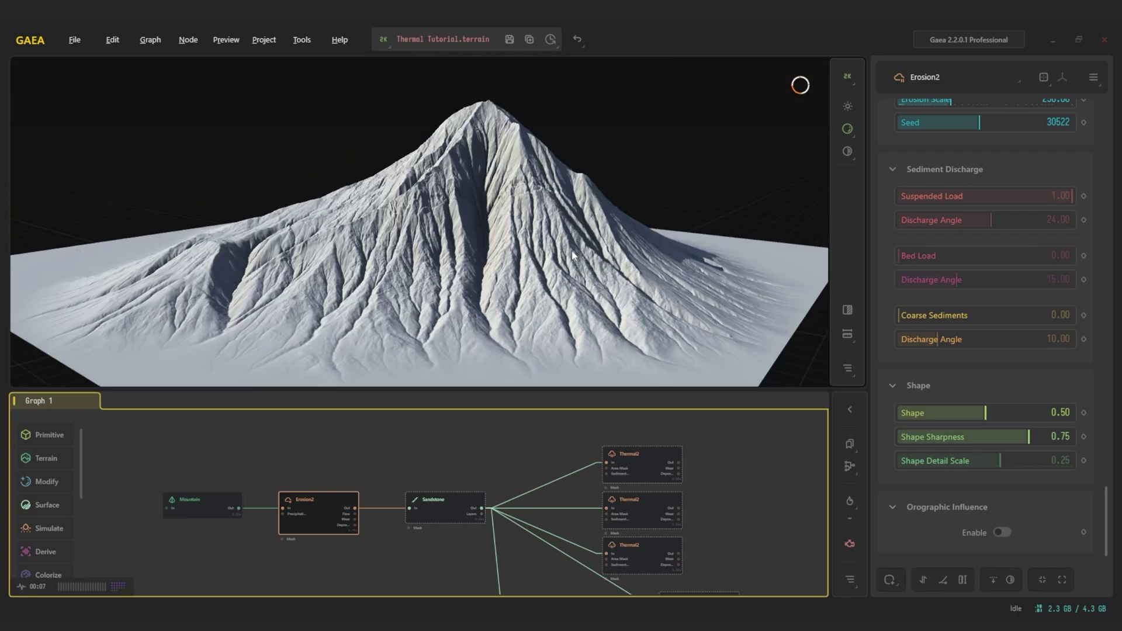
click(430, 505)
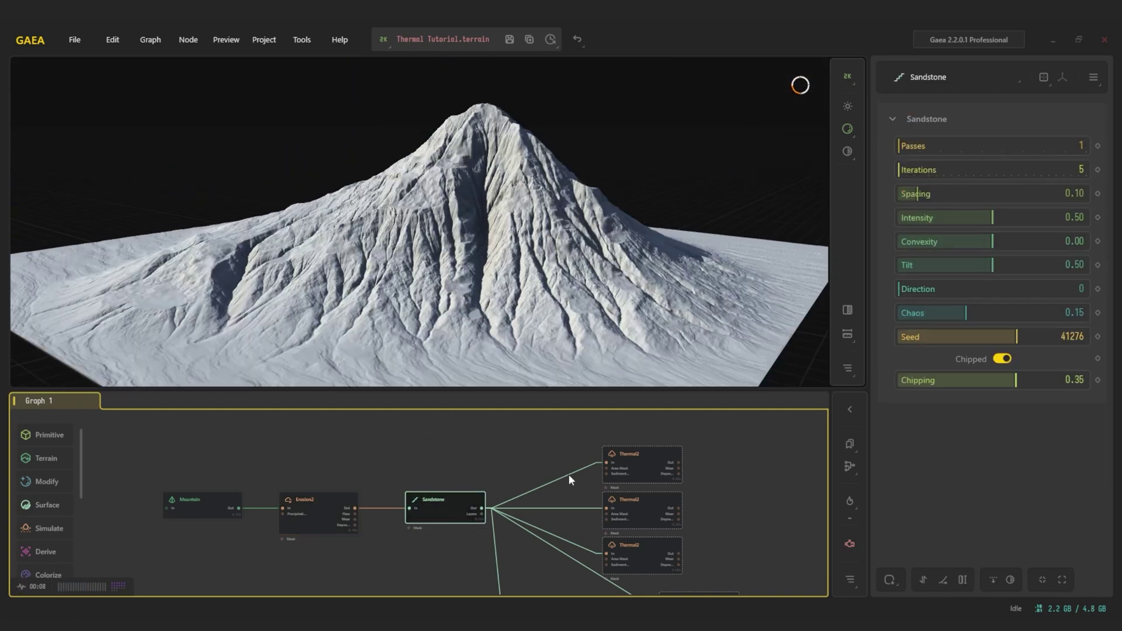
Preview the middle Thermal2 node fed by Sandstone and inspect the mountain's ridges and gullies
middle_drag(747, 483, 639, 475)
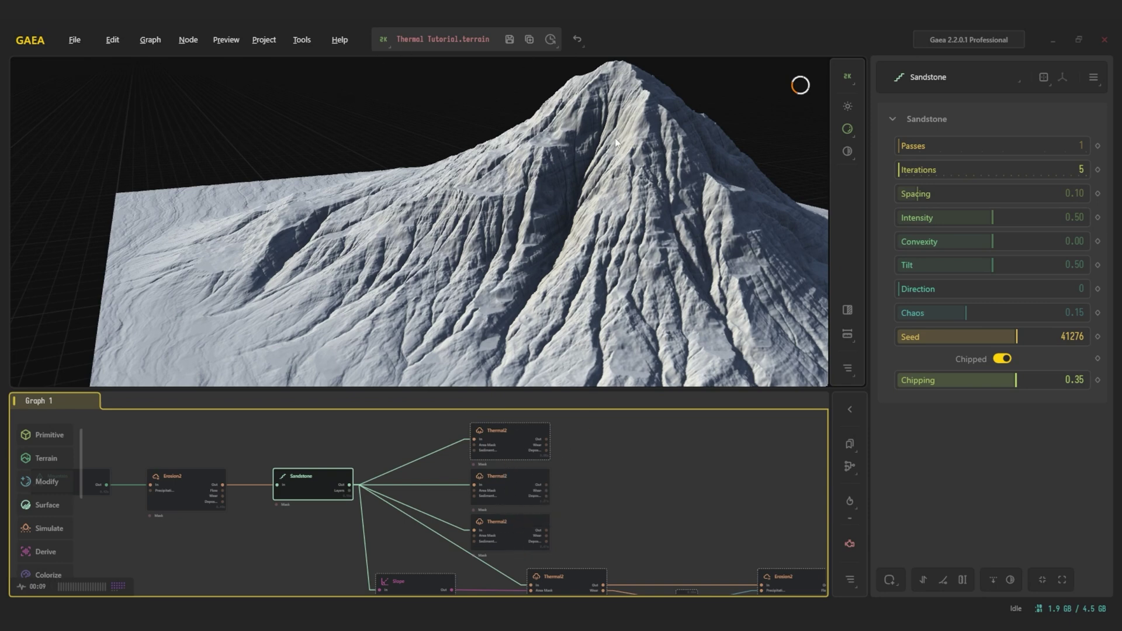
click(521, 486)
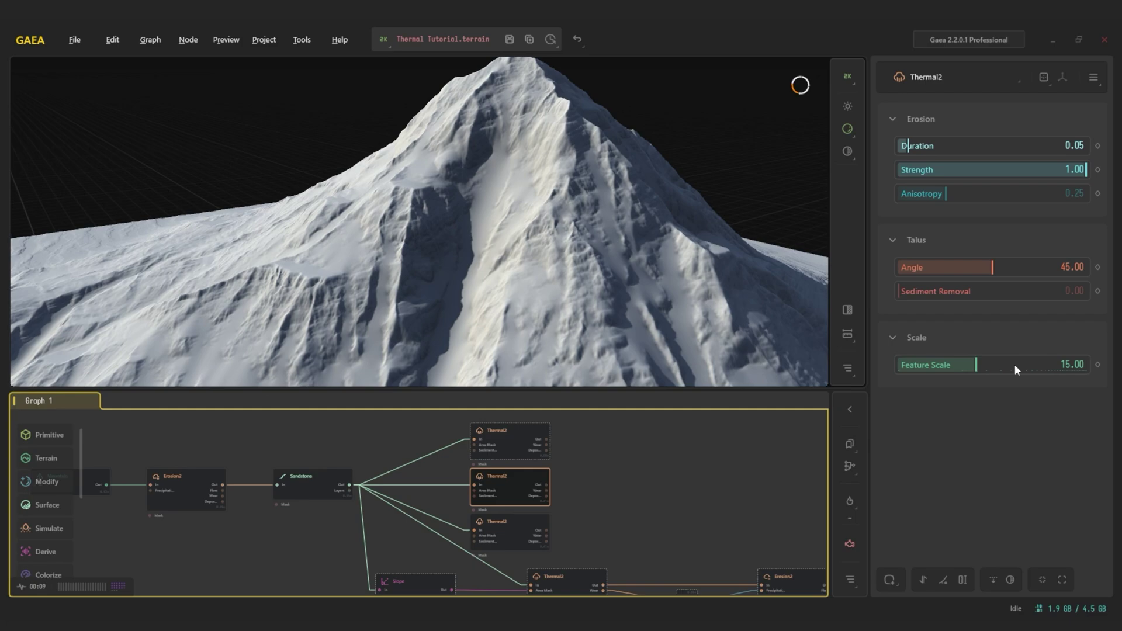
drag(543, 230, 506, 195)
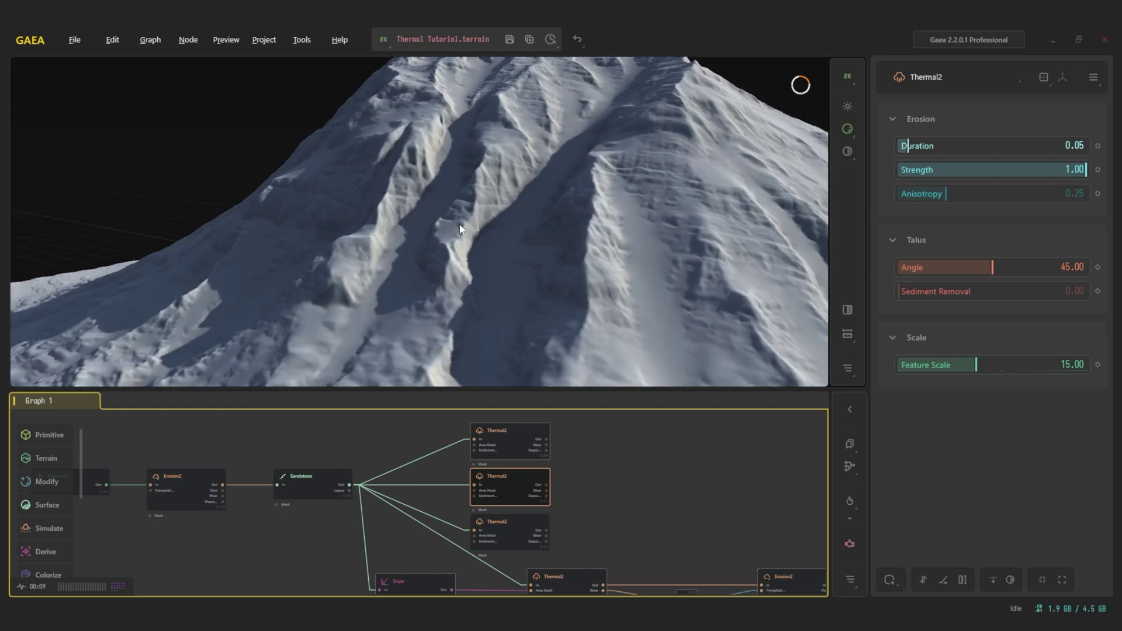
scroll(490, 262, down, 5)
drag(490, 263, 465, 228)
scroll(468, 180, up, 5)
scroll(458, 211, up, 4)
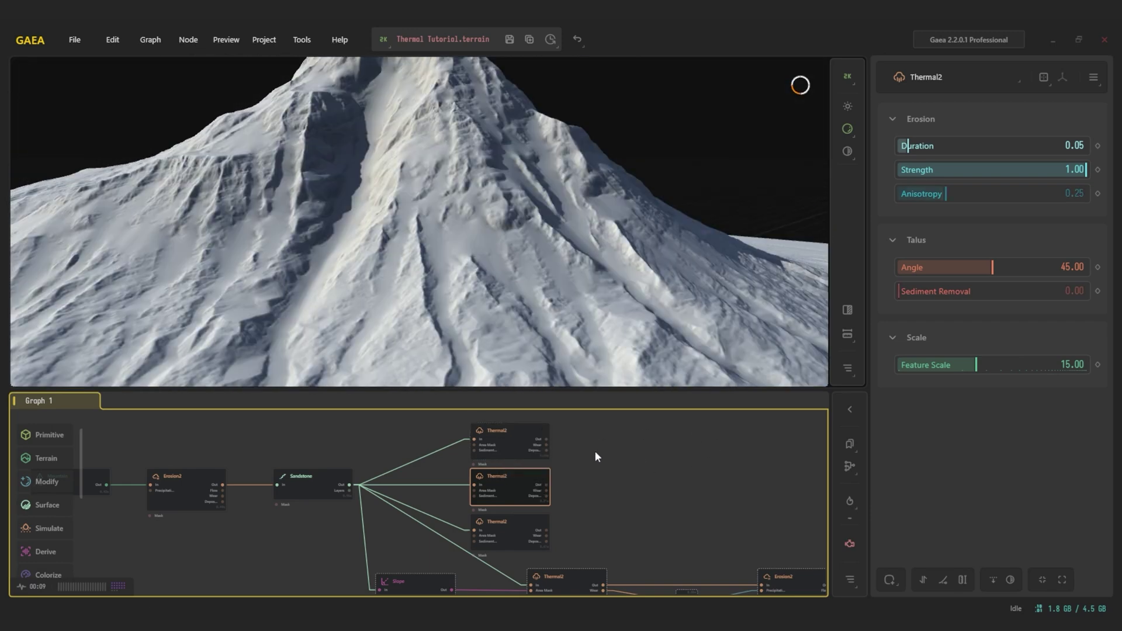
Preview the uppermost Thermal2 node fed by Sandstone, which uses Max, and inspect its layered rock faces
click(521, 447)
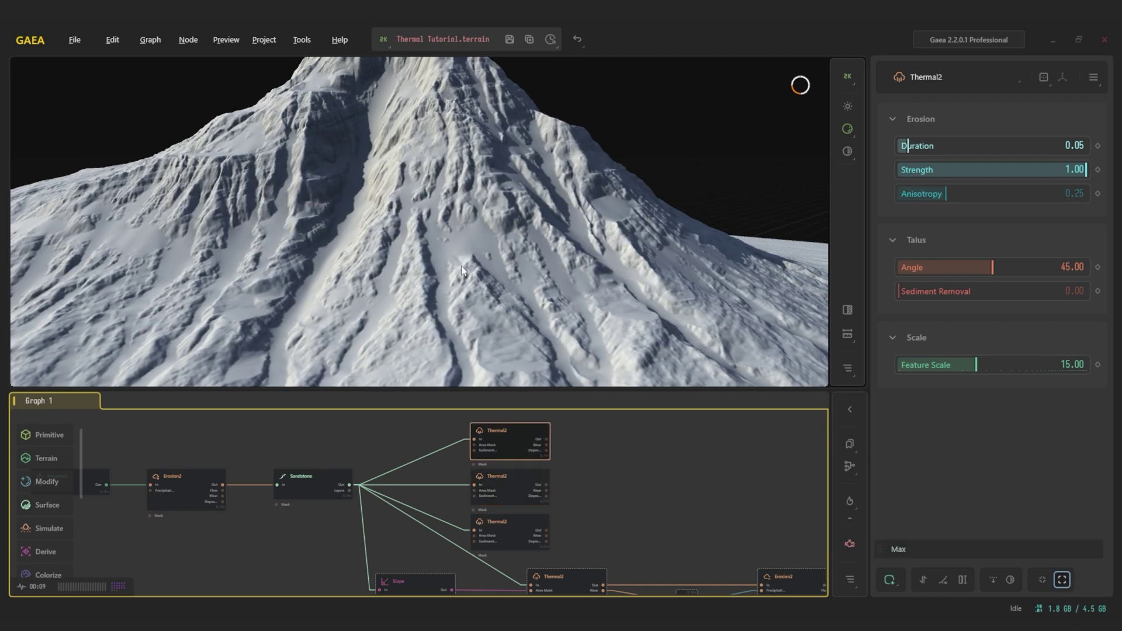
scroll(465, 271, down, 5)
mouse_move(475, 317)
mouse_down()
mouse_move(476, 276)
mouse_move(572, 269)
mouse_move(399, 216)
mouse_up()
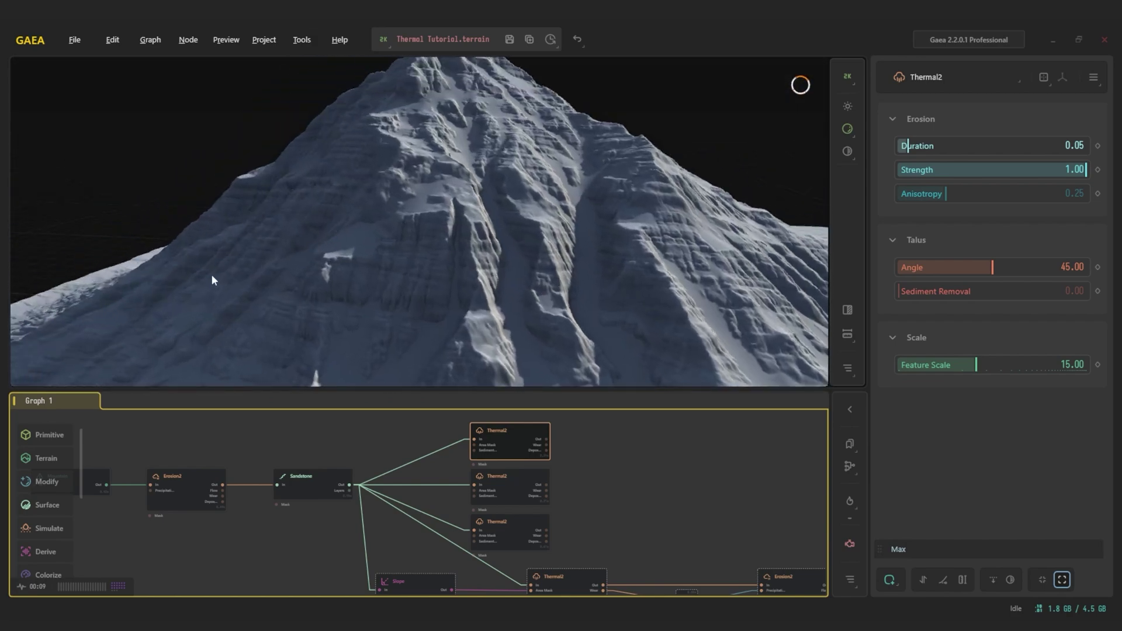
Compare the uppermost Thermal2 node that uses Max with the middle Thermal2 node, examining the mountain from another side
mouse_move(459, 275)
mouse_down()
mouse_move(461, 259)
mouse_move(446, 265)
mouse_move(492, 280)
mouse_move(554, 259)
mouse_move(651, 266)
mouse_move(618, 289)
mouse_up()
scroll(450, 265, down, 5)
scroll(629, 291, up, 5)
drag(617, 290, 608, 288)
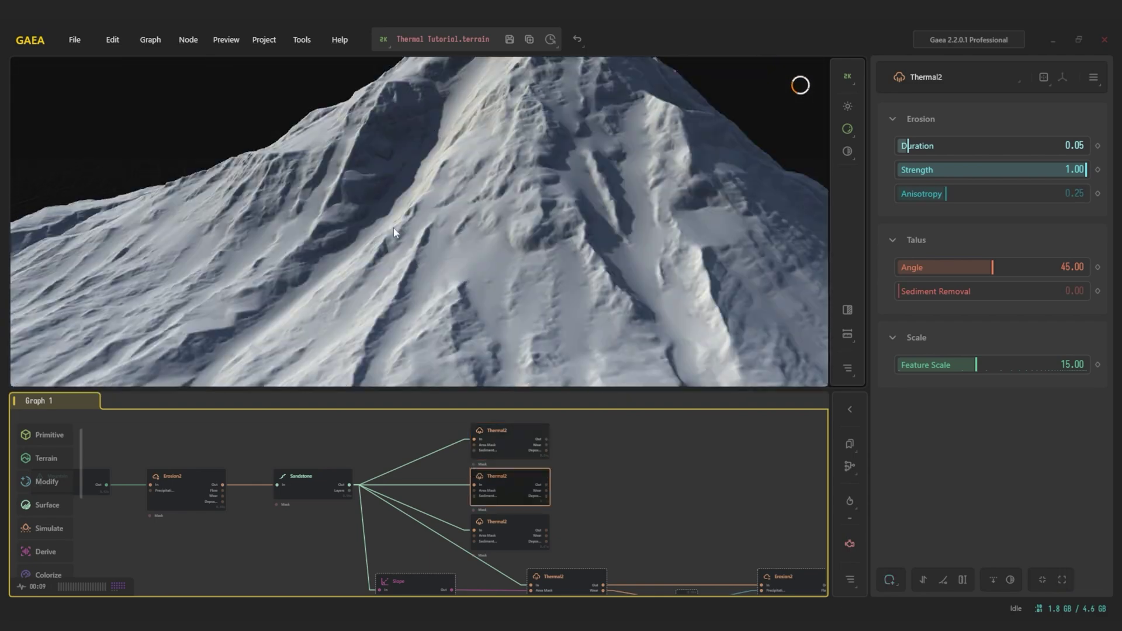
Preview the lowest of the three grouped Thermal2 nodes fed by Sandstone and inspect its ridges up close and from afar
click(522, 524)
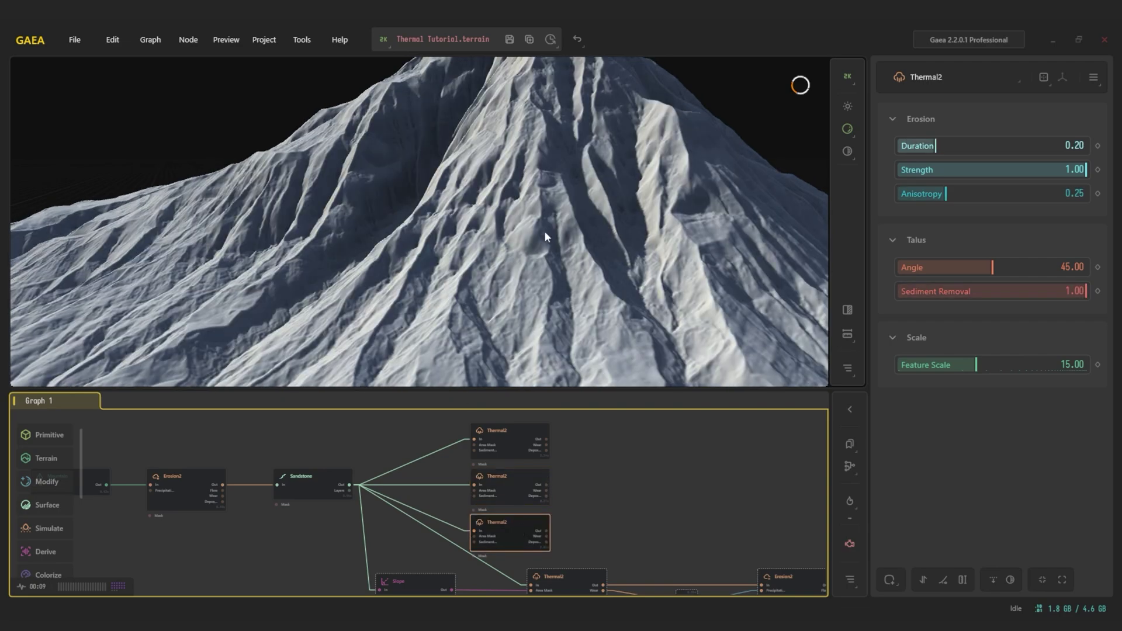
scroll(539, 255, down, 4)
mouse_move(538, 254)
mouse_down()
mouse_move(561, 232)
mouse_move(557, 249)
mouse_move(587, 293)
mouse_move(613, 270)
mouse_move(393, 221)
mouse_up()
scroll(553, 241, up, 4)
scroll(557, 249, down, 4)
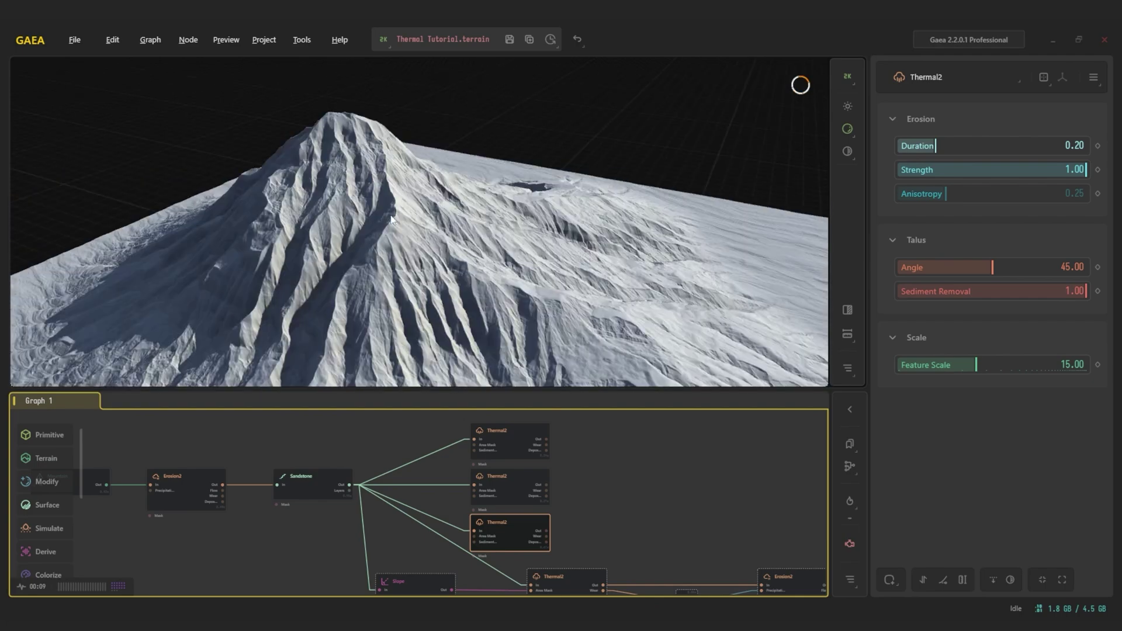
Inspect the Sandstone node's terrain and preview the Slope mask derived from it
scroll(378, 230, down, 3)
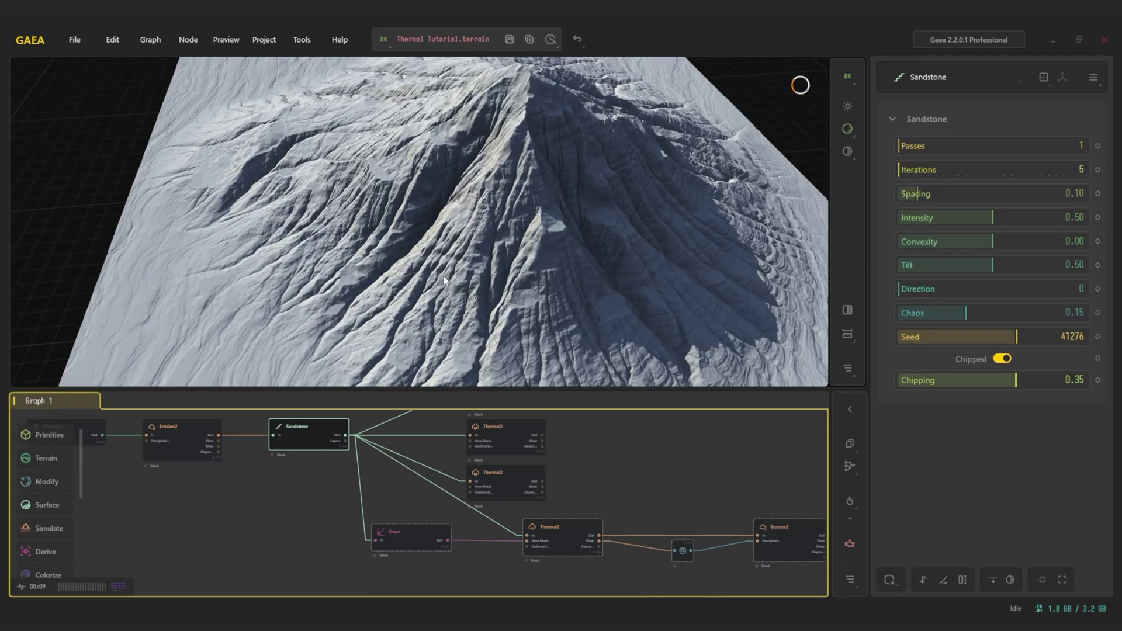
scroll(491, 232, down, 2)
scroll(491, 232, up, 3)
scroll(491, 234, up, 3)
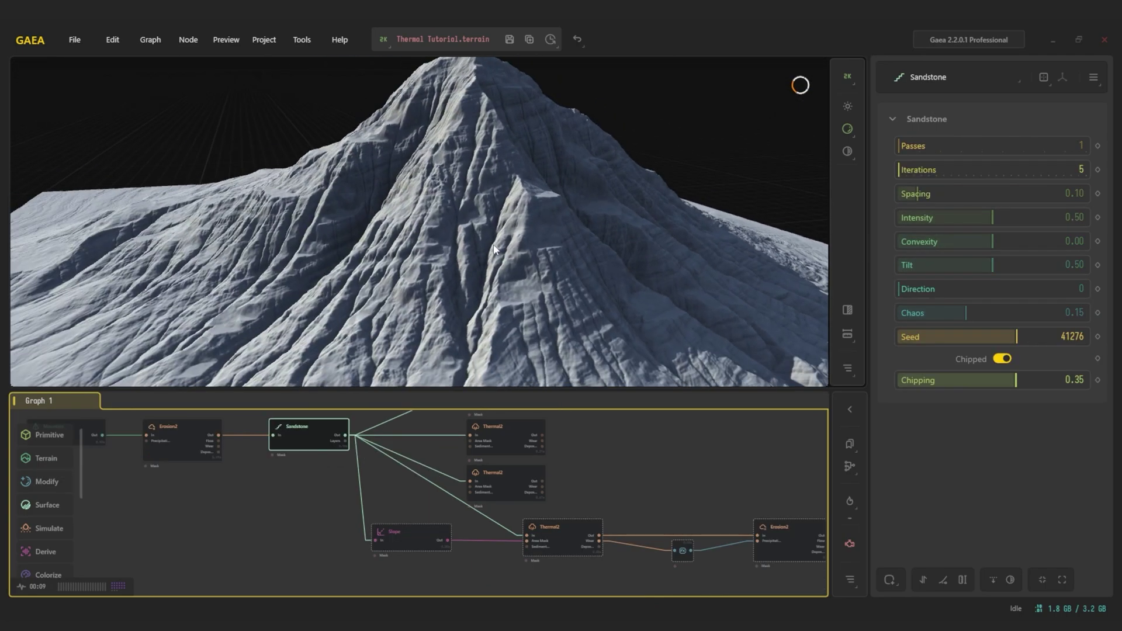
click(434, 534)
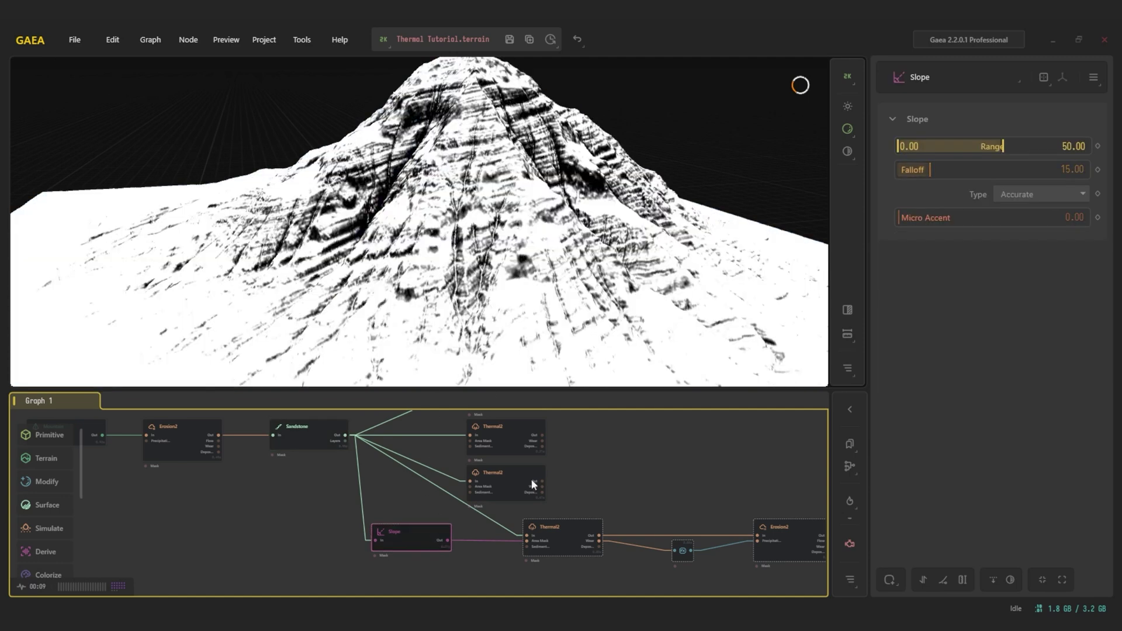
Preview the Thermal2 node masked by Slope and inspect the eroded mountain faces up close
click(570, 539)
alt+drag(538, 257, 604, 288)
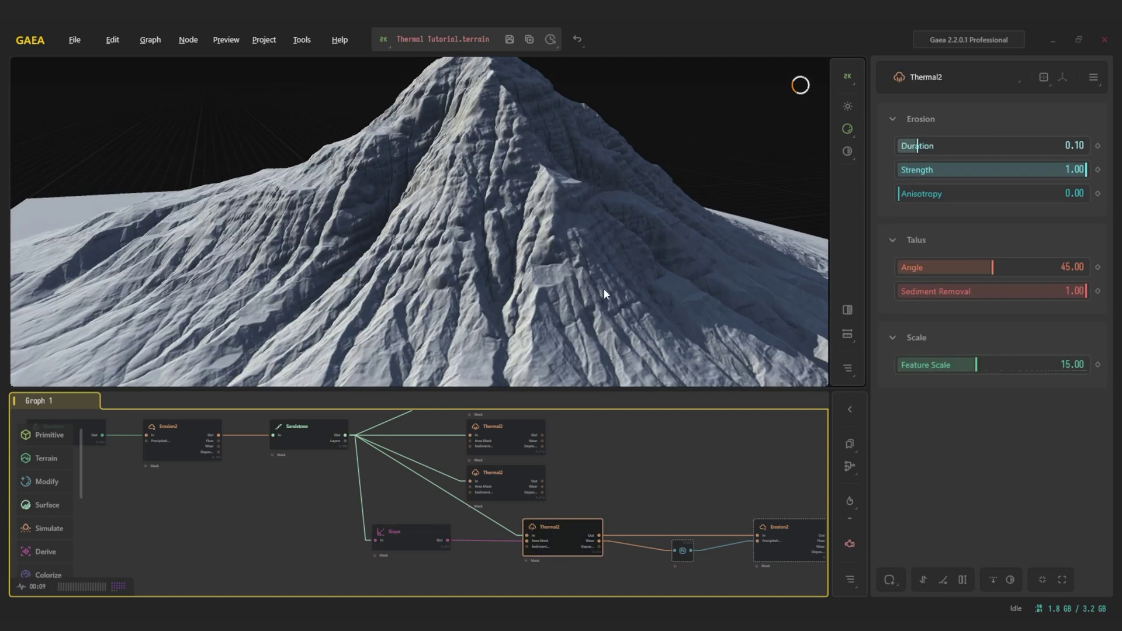
scroll(604, 289, up, 3)
middle_drag(701, 550, 630, 541)
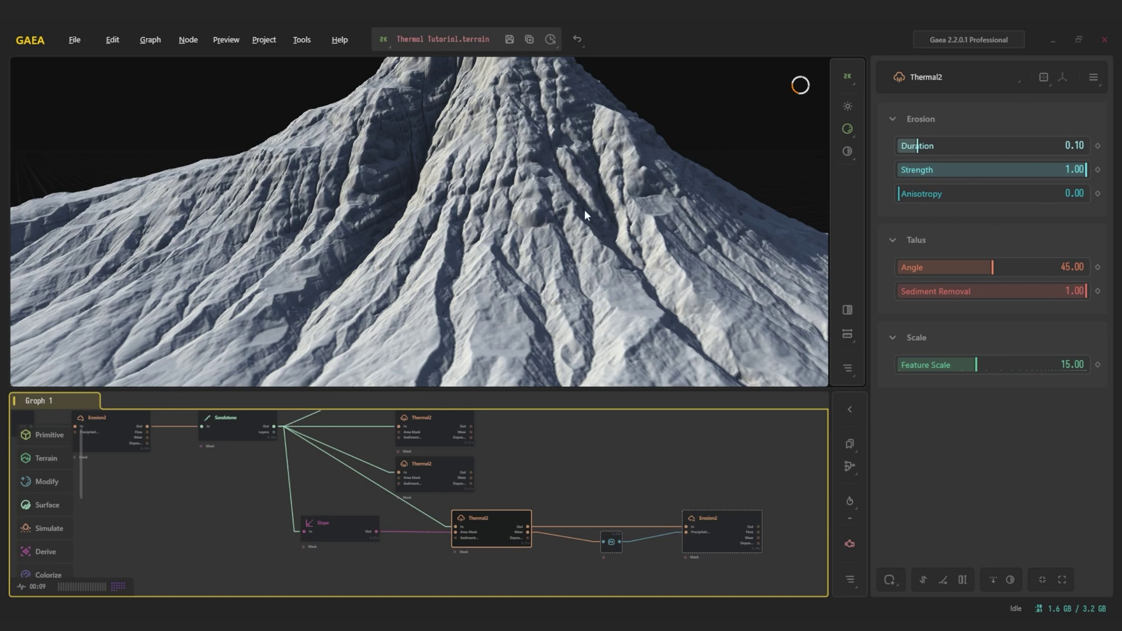
Set the talus Angle of the Slope-masked Thermal2 node to 50
click(1078, 277)
text(50)
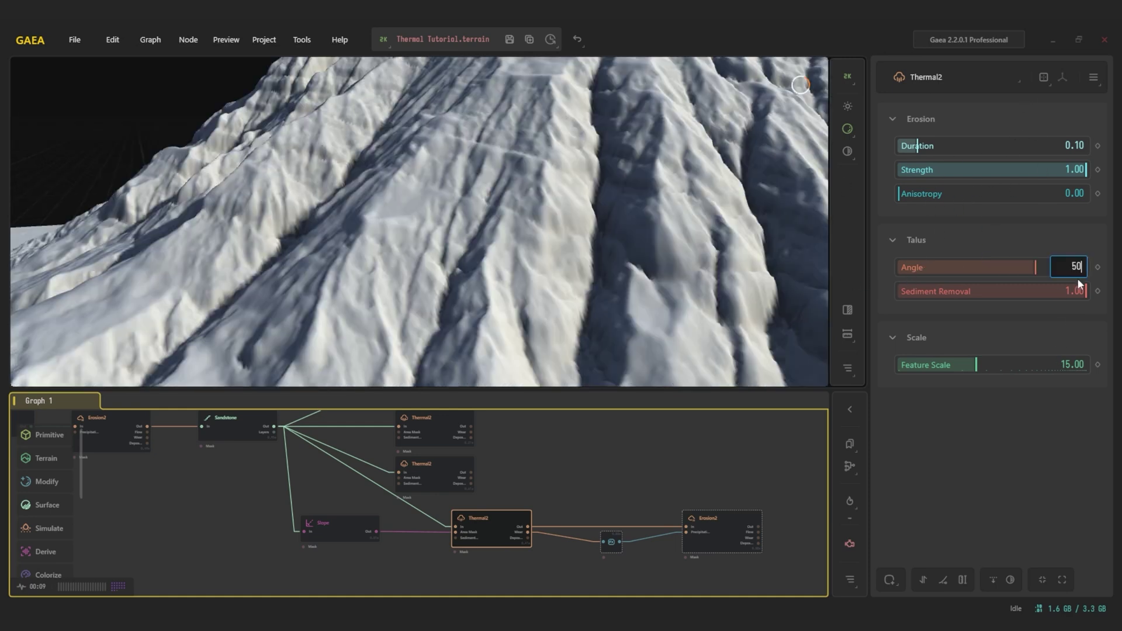
key(Return)
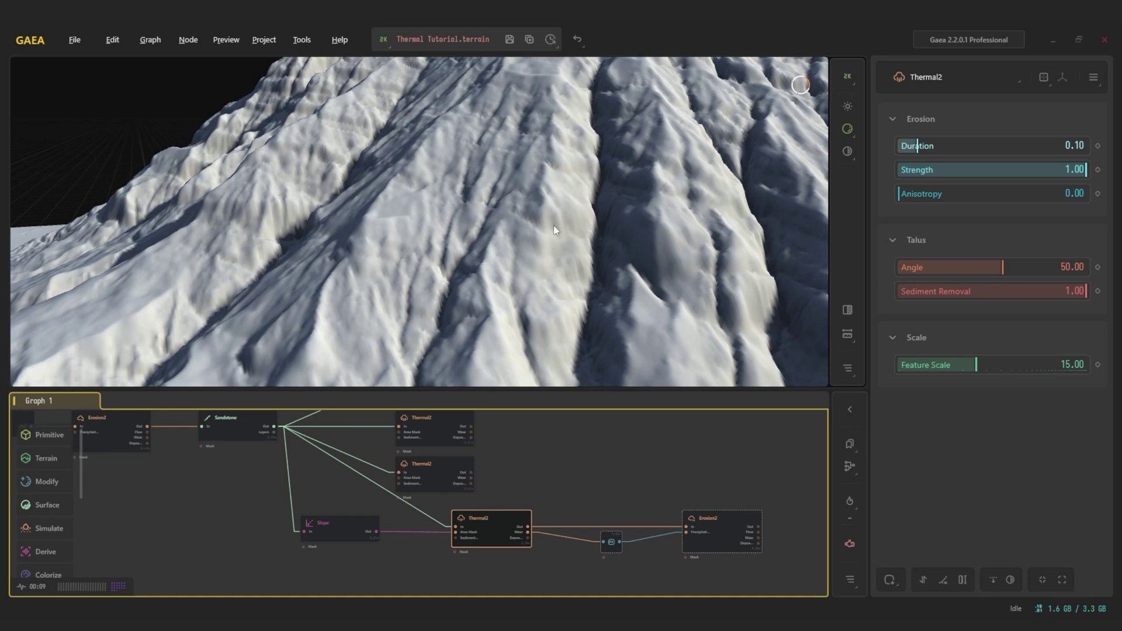
Preview the Adjust node fed by Thermal2's Wear output and examine the mask over the whole mountain
scroll(522, 545, up, 5)
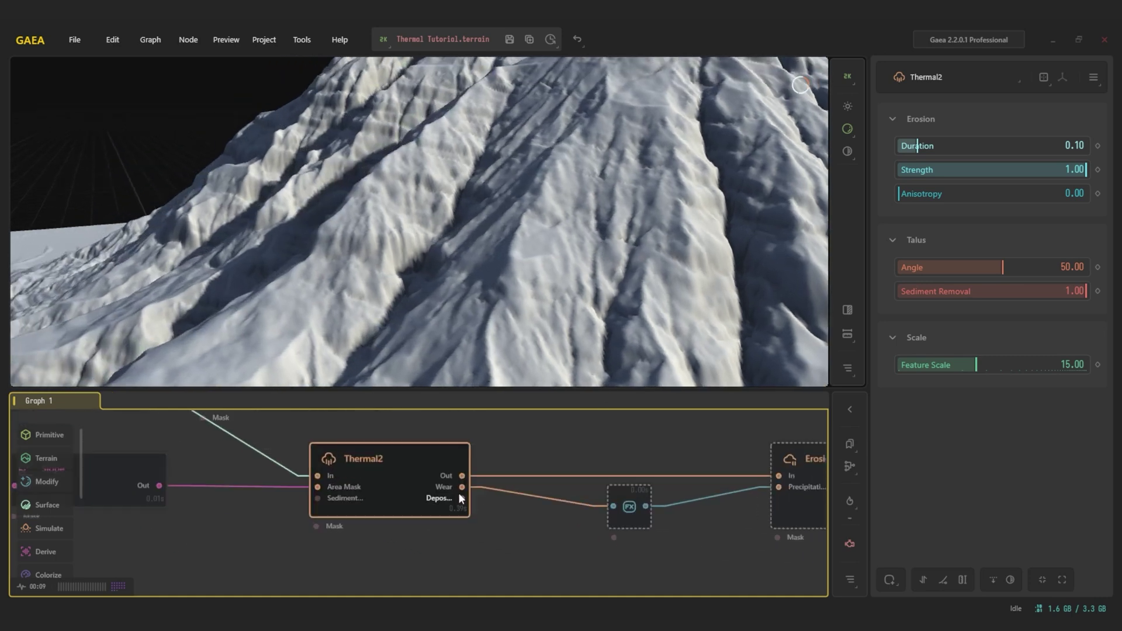
click(581, 503)
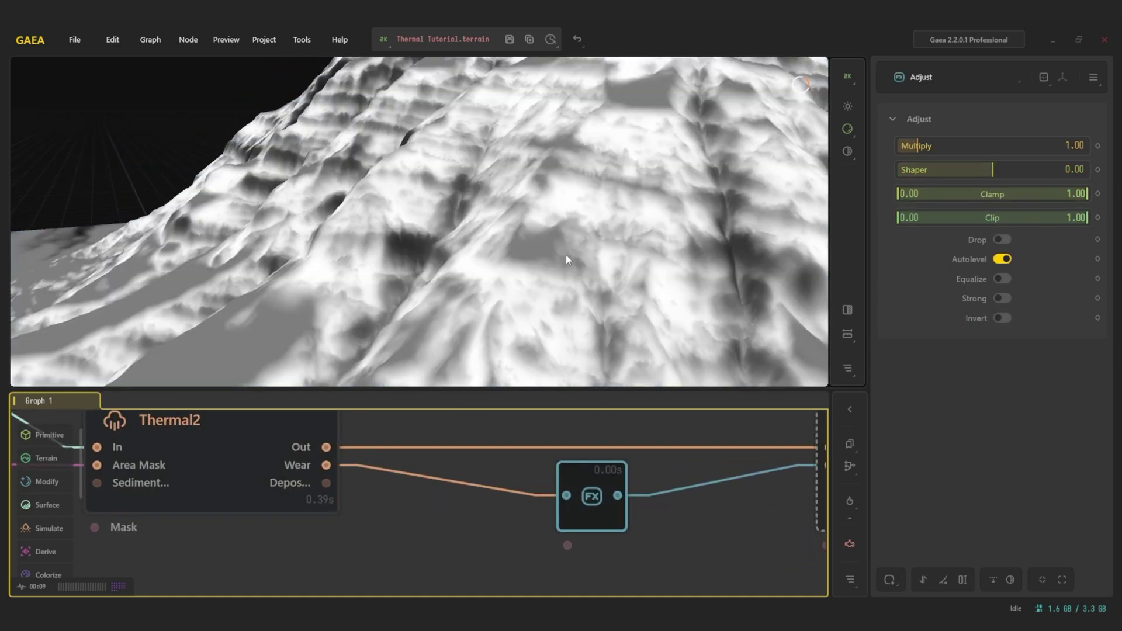
drag(528, 260, 653, 286)
scroll(639, 506, down, 4)
middle_drag(639, 505, 516, 489)
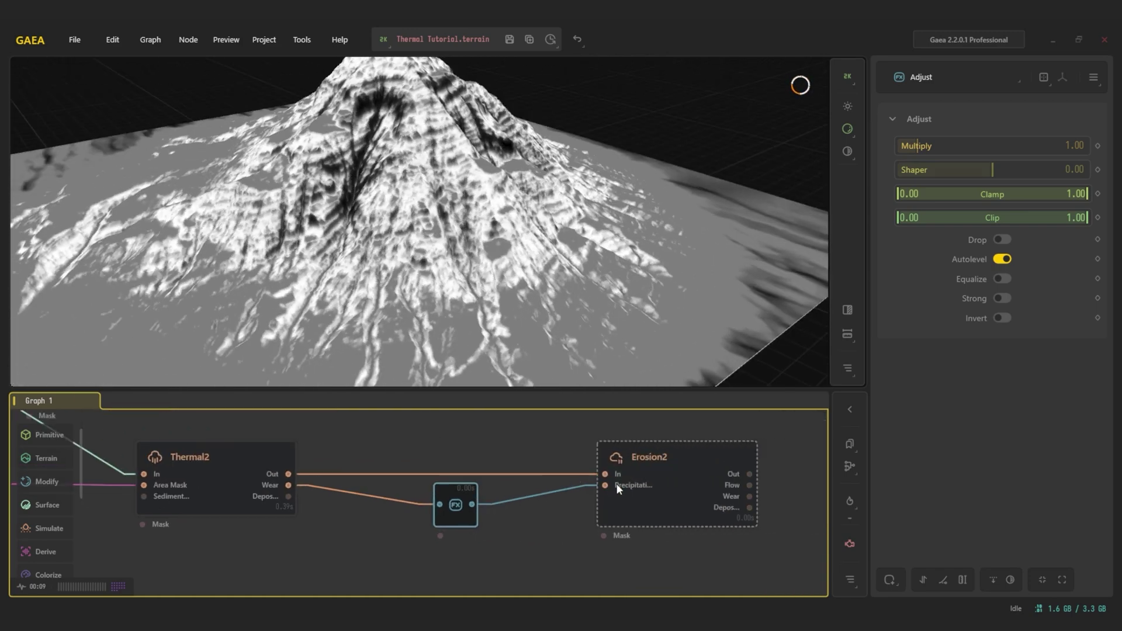
Follow the adjusted Wear mask to the Precipitation input of Erosion2 and preview that Erosion2 node
scroll(593, 489, up, 2)
scroll(682, 449, down, 1)
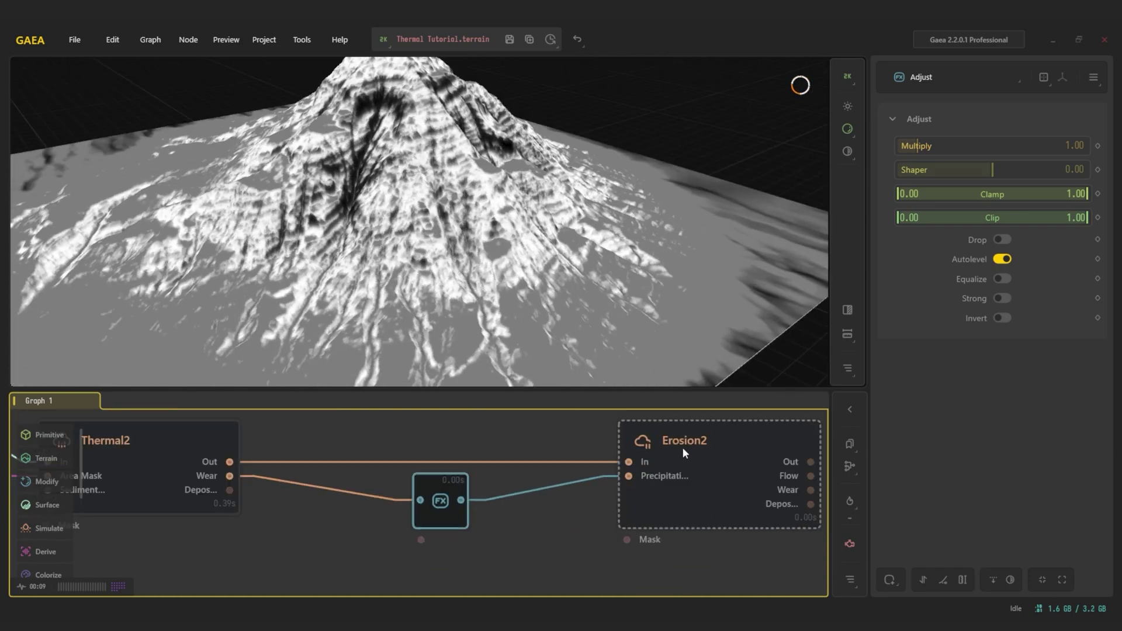
scroll(462, 421, down, 1)
middle_drag(459, 437, 512, 453)
click(674, 468)
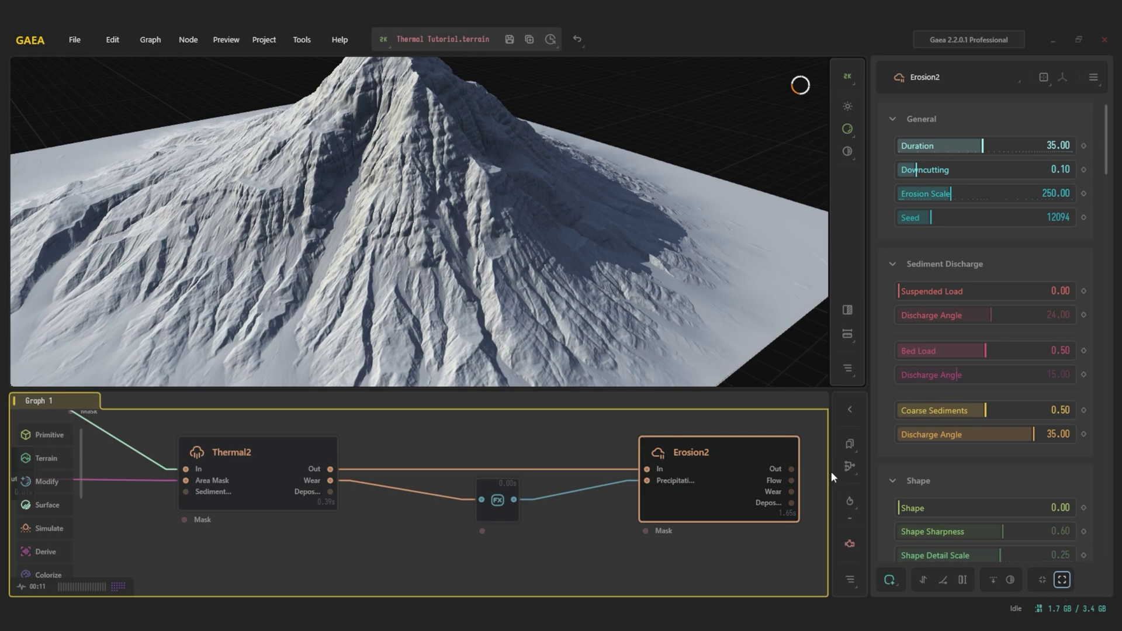
Turn off Max on the final Erosion2 node, compare the slopes up close, and turn Max back on
click(1062, 579)
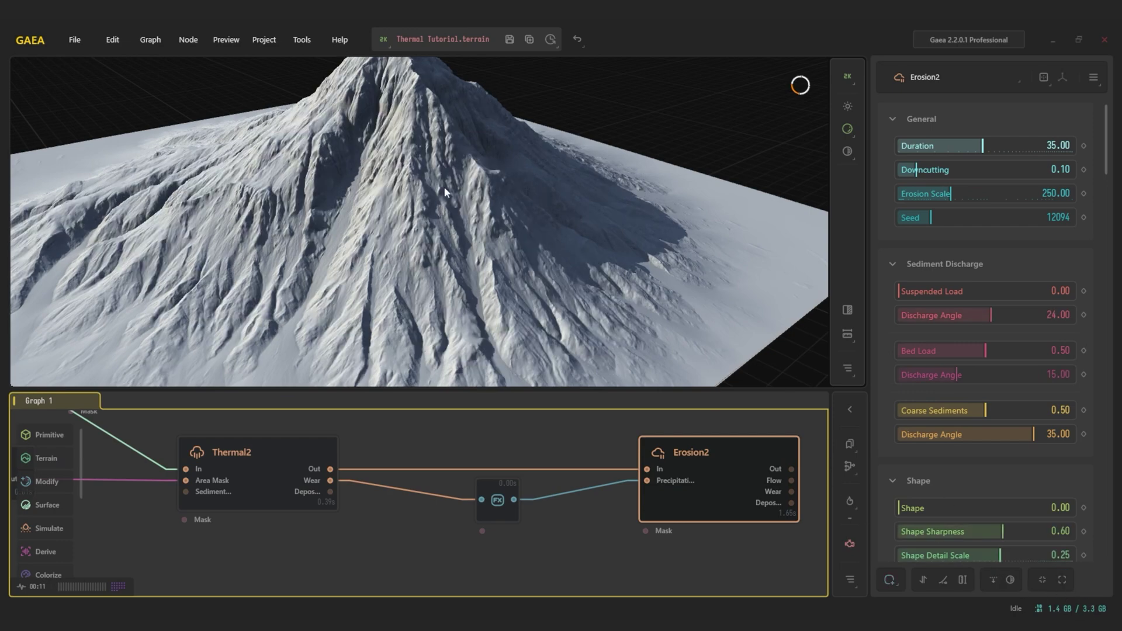
alt+drag(408, 246, 529, 198)
scroll(529, 198, up, 3)
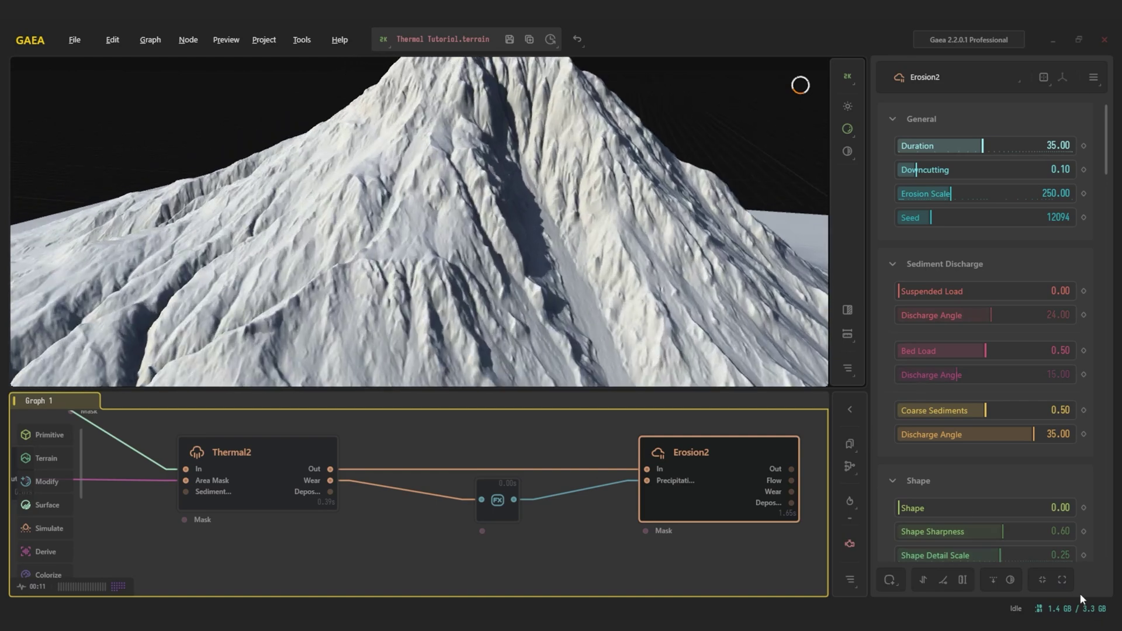
click(1063, 577)
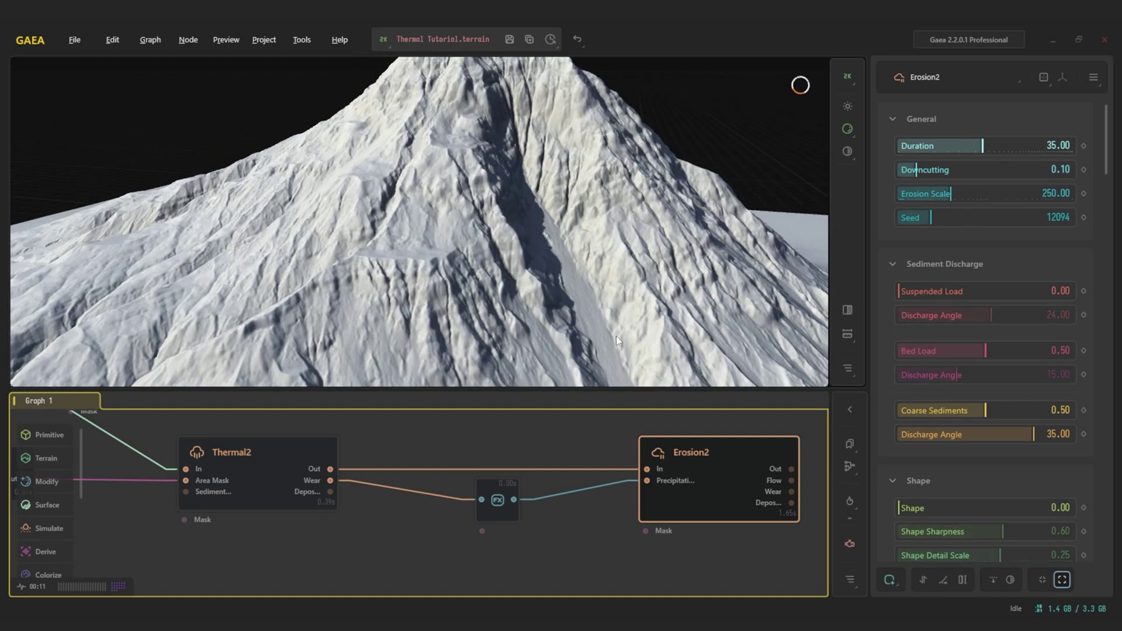
Examine the final Erosion2 mountain with Max enabled from several sides, including its rock faces, gullies and lower slopes
drag(430, 196, 494, 187)
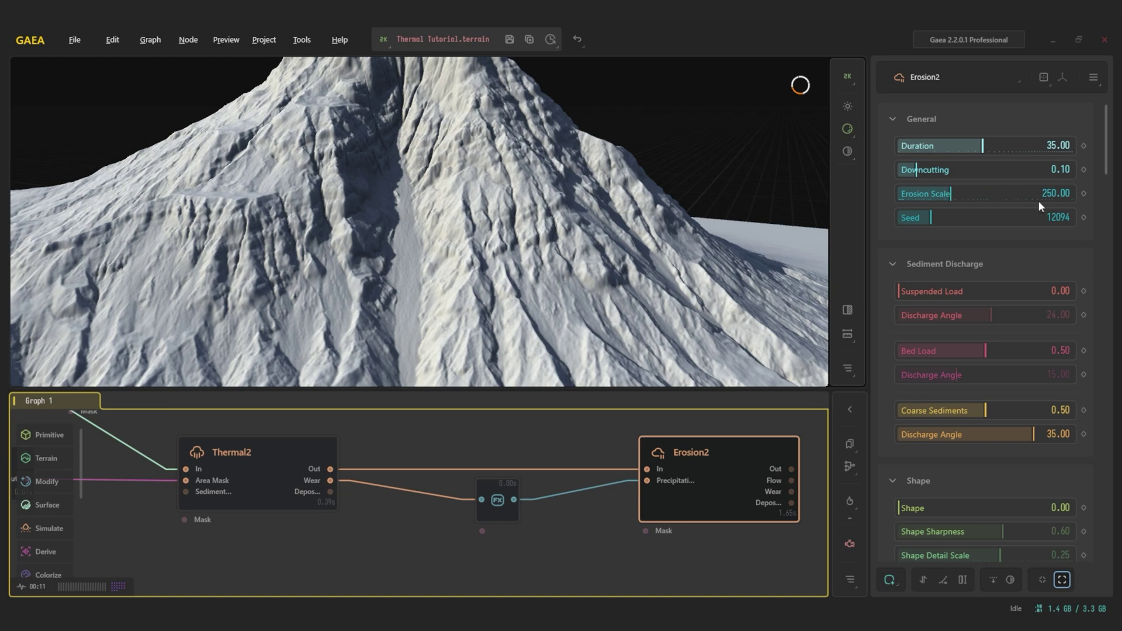
scroll(409, 271, down, 3)
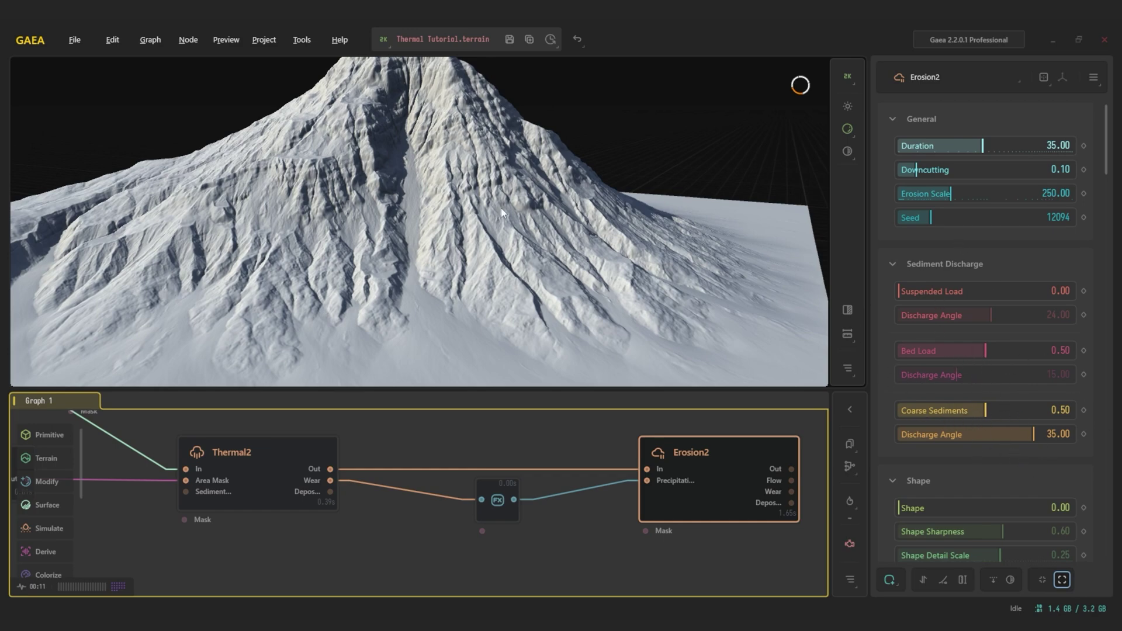
drag(504, 212, 682, 231)
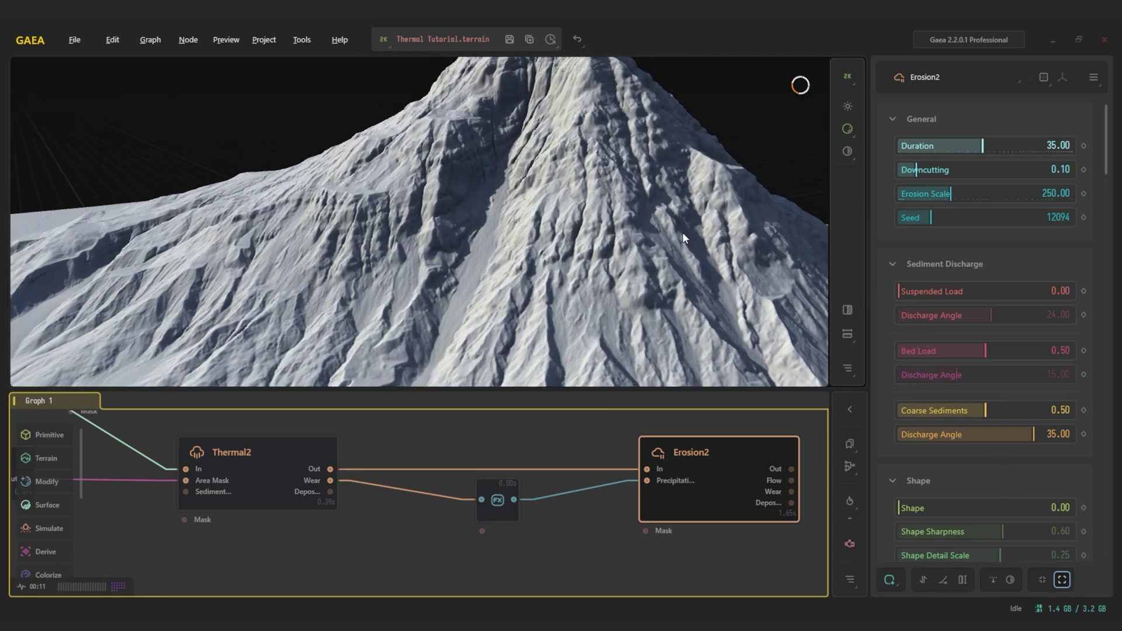
middle_drag(528, 175, 525, 169)
scroll(526, 184, up, 2)
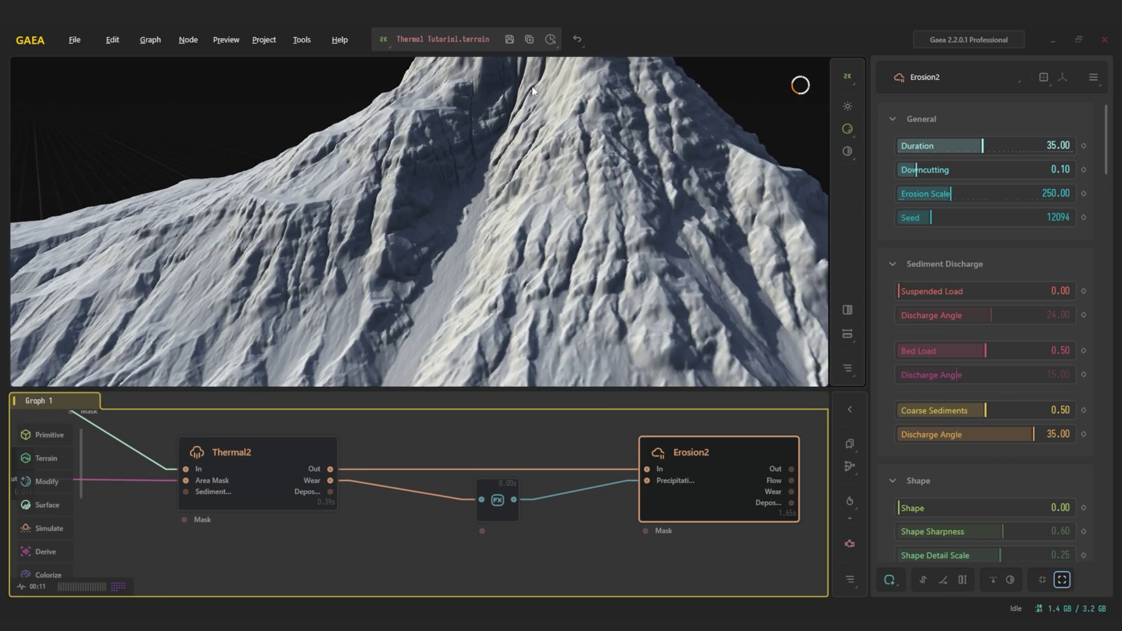
middle_drag(513, 238, 515, 223)
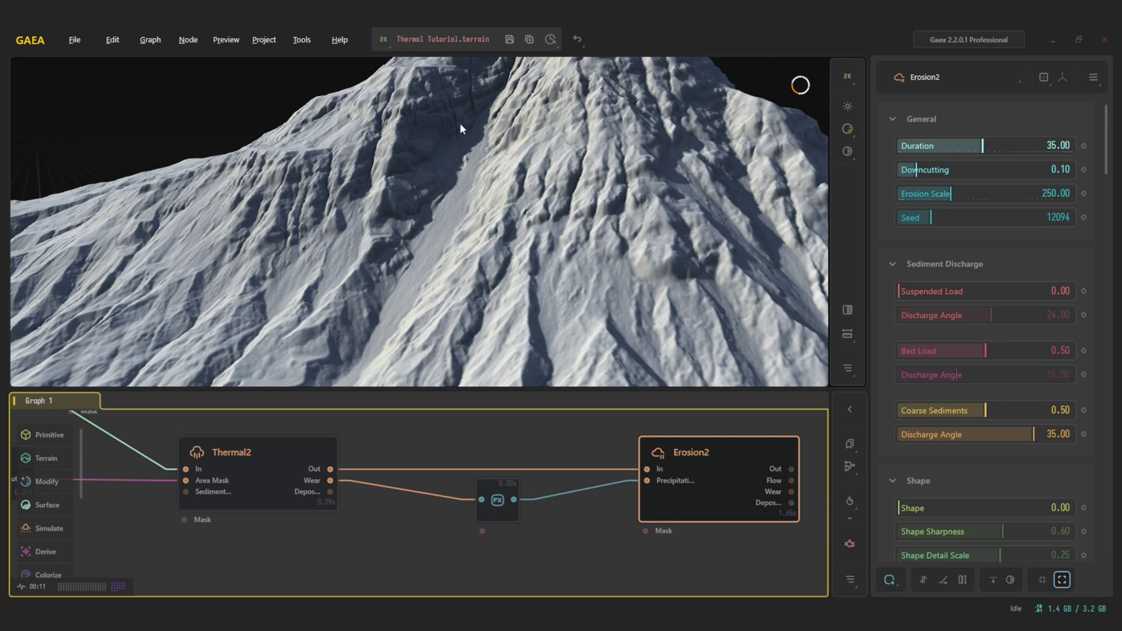
drag(471, 87, 514, 229)
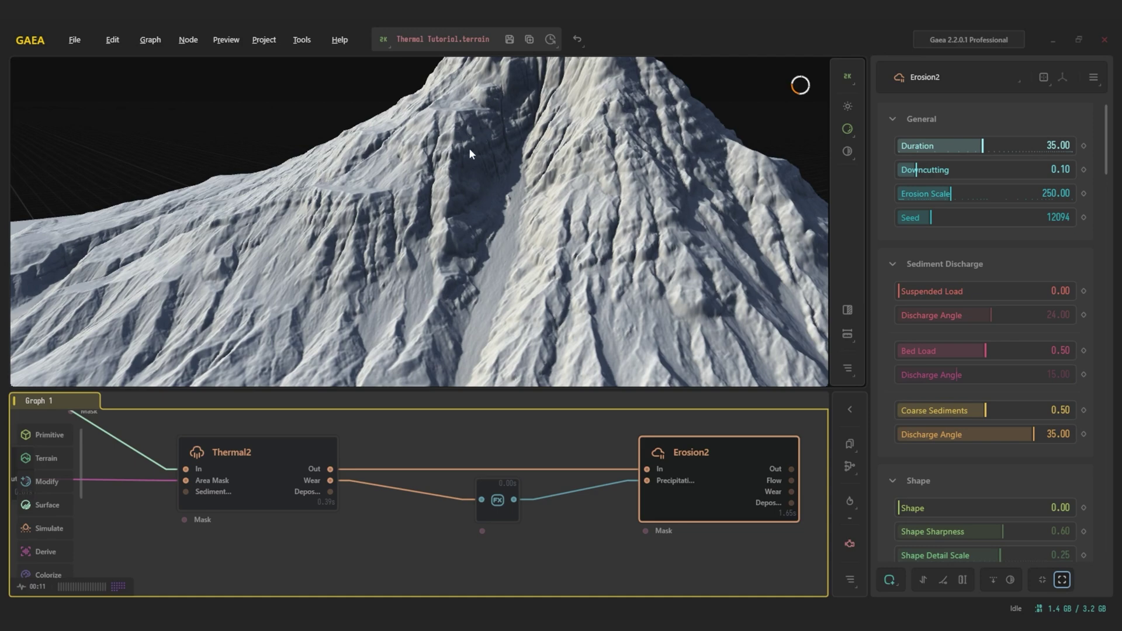
drag(552, 134, 541, 215)
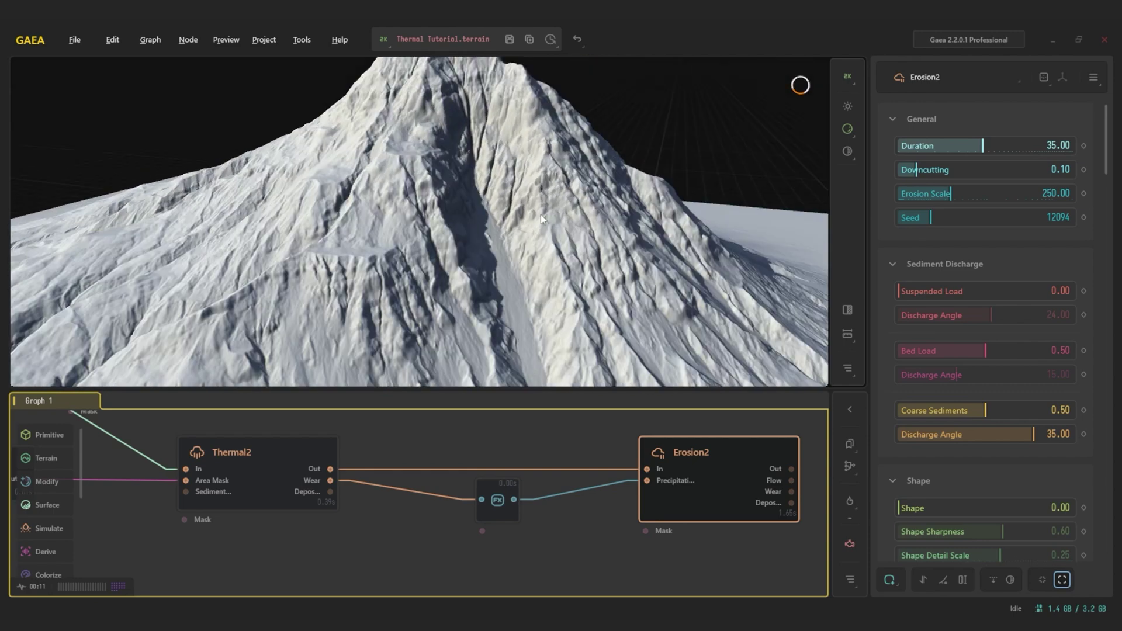
drag(541, 215, 526, 222)
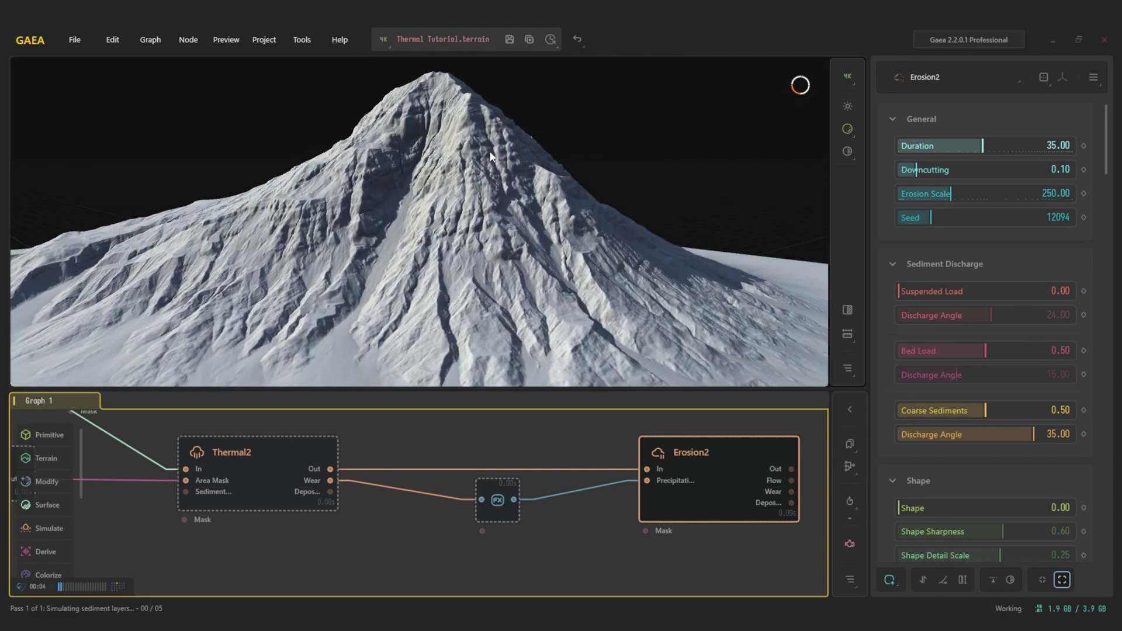